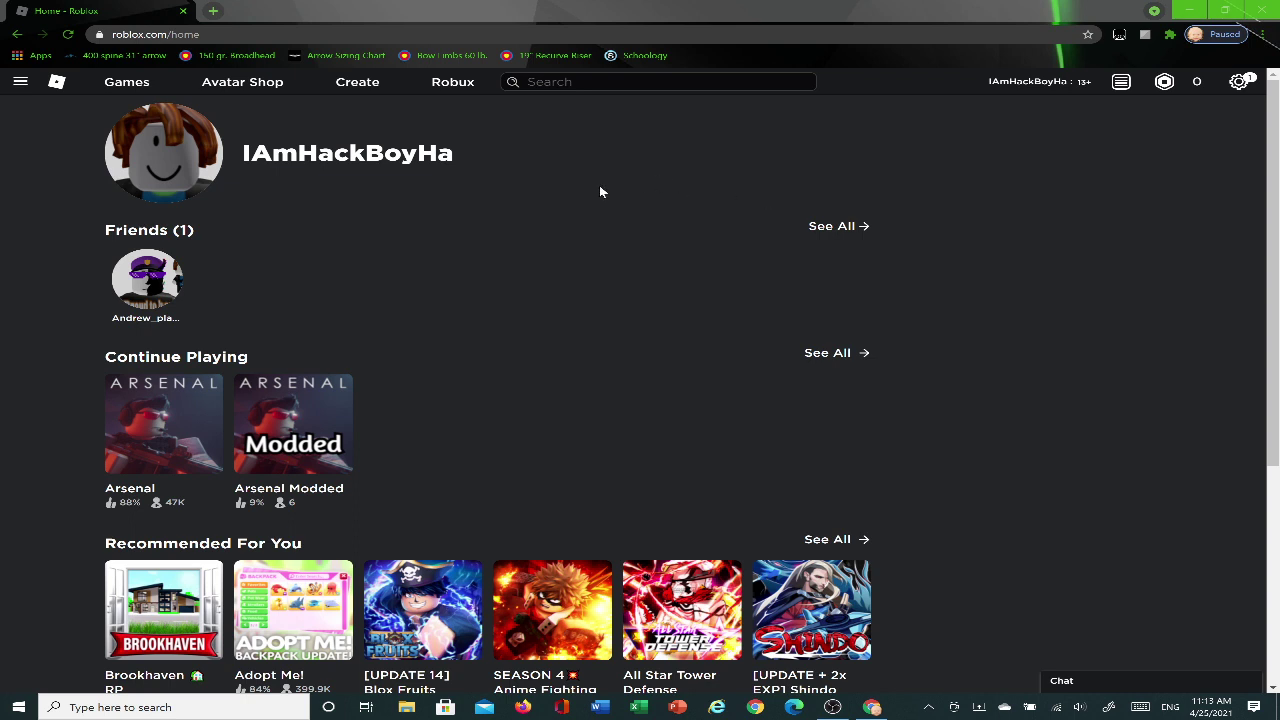
- Select parts of the current display name on the account page to inspect it
drag(472, 155, 352, 155)
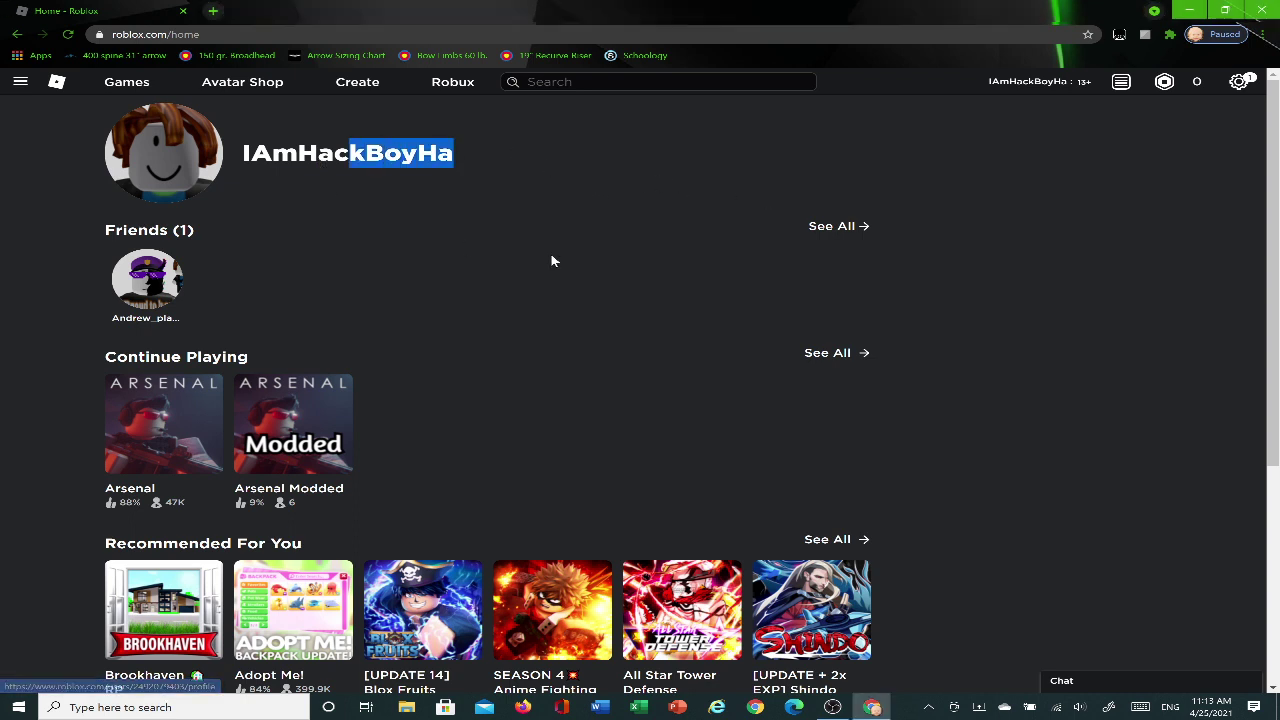
click(513, 190)
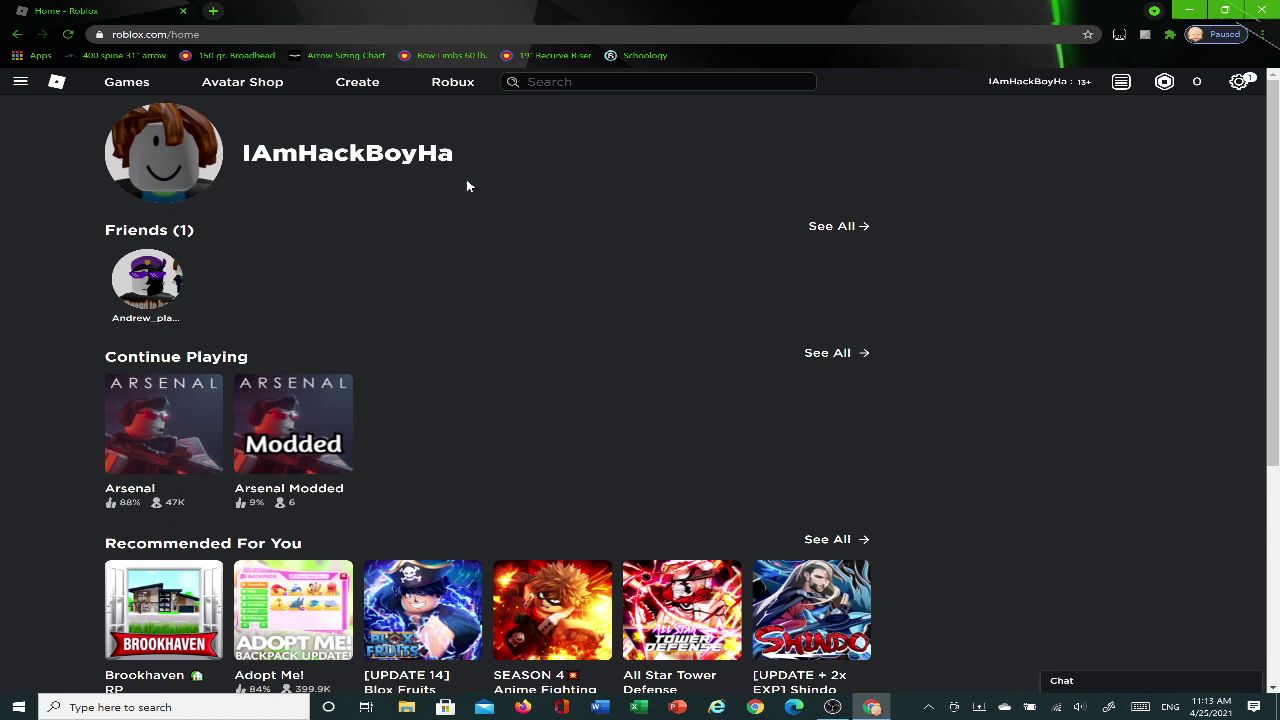
drag(481, 160, 242, 155)
click(414, 263)
scroll(457, 357, down, 2)
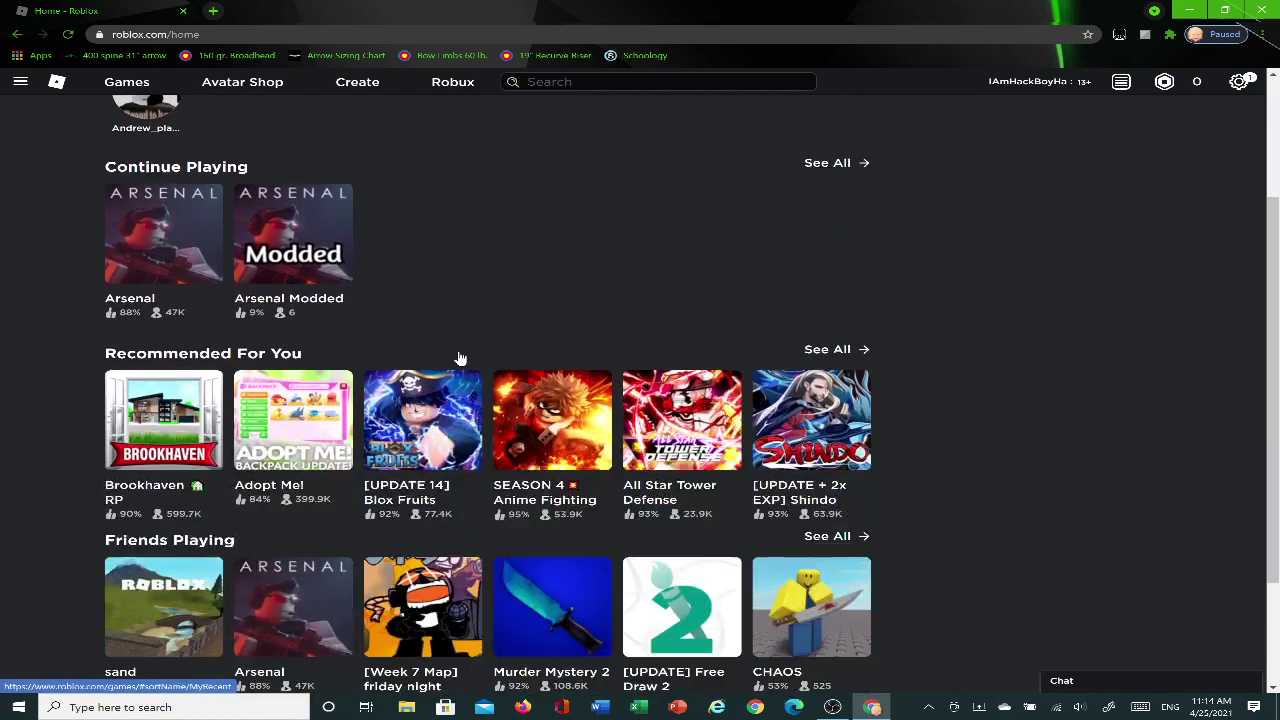
scroll(457, 357, up, 2)
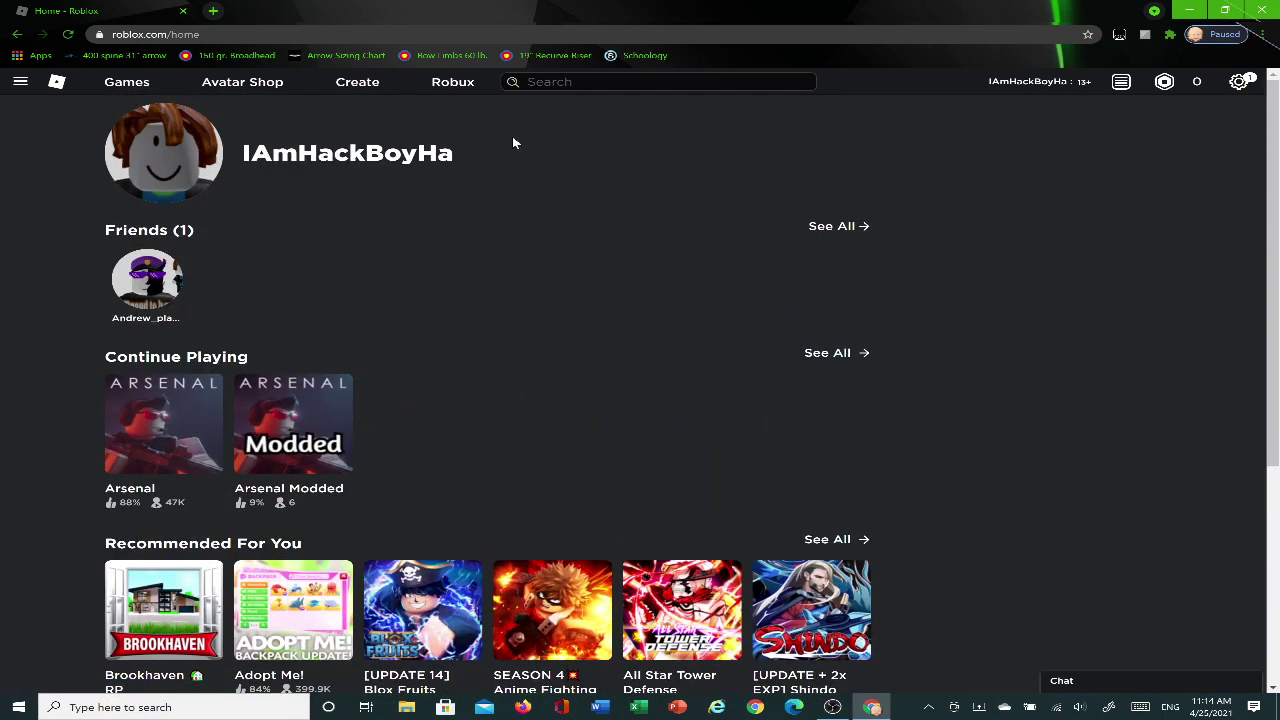
- Highlight the whole display name again, then go back to the Roblox home page
drag(514, 143, 240, 152)
click(286, 214)
drag(338, 155, 248, 200)
click(430, 241)
click(248, 200)
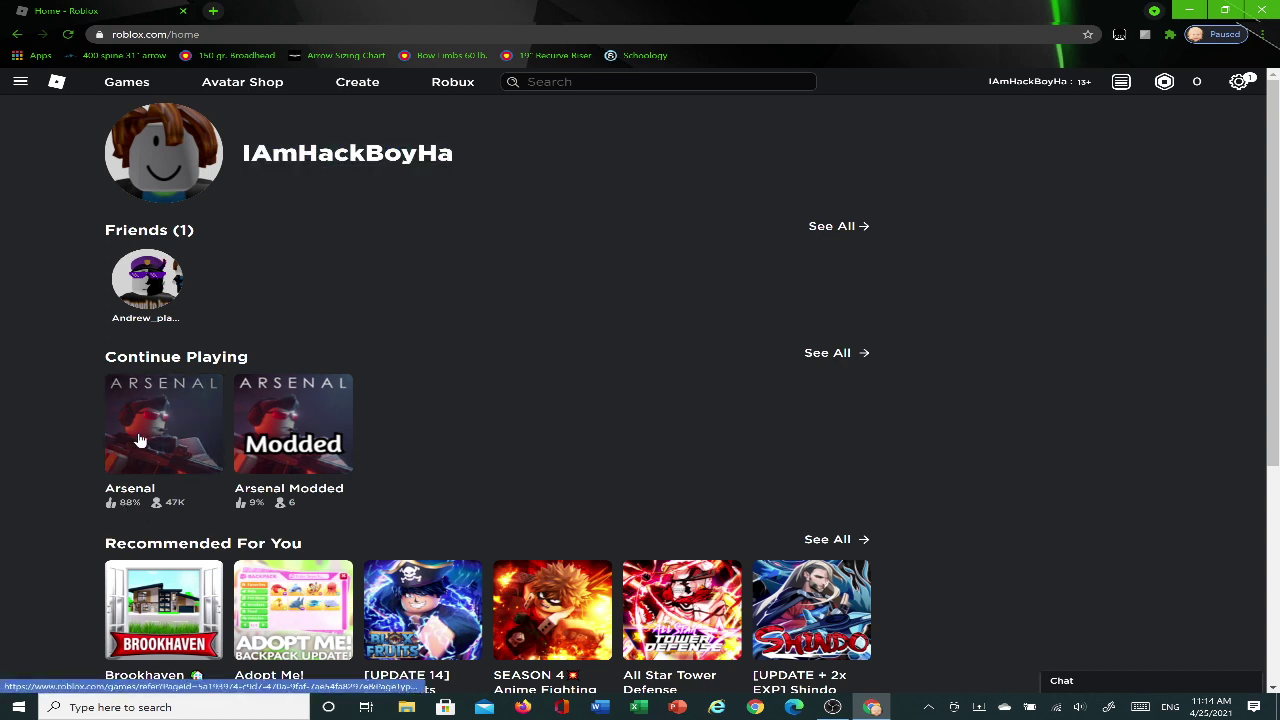
drag(593, 160, 265, 182)
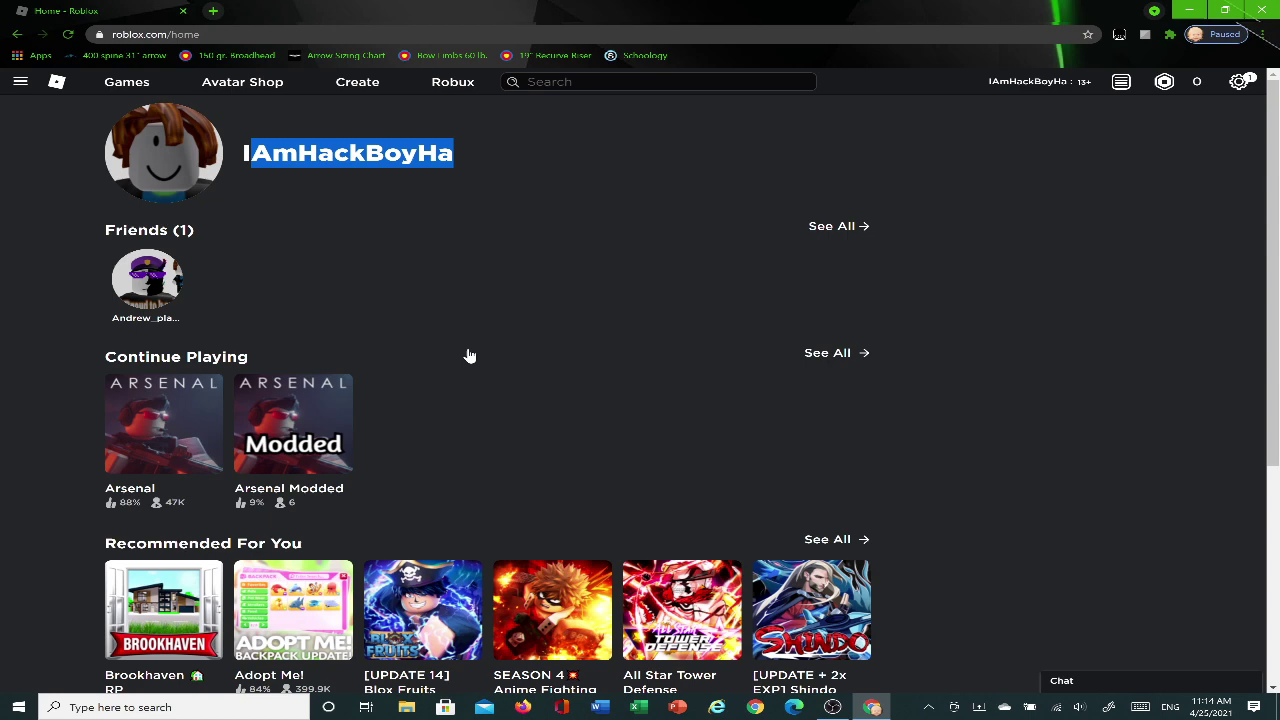
click(17, 34)
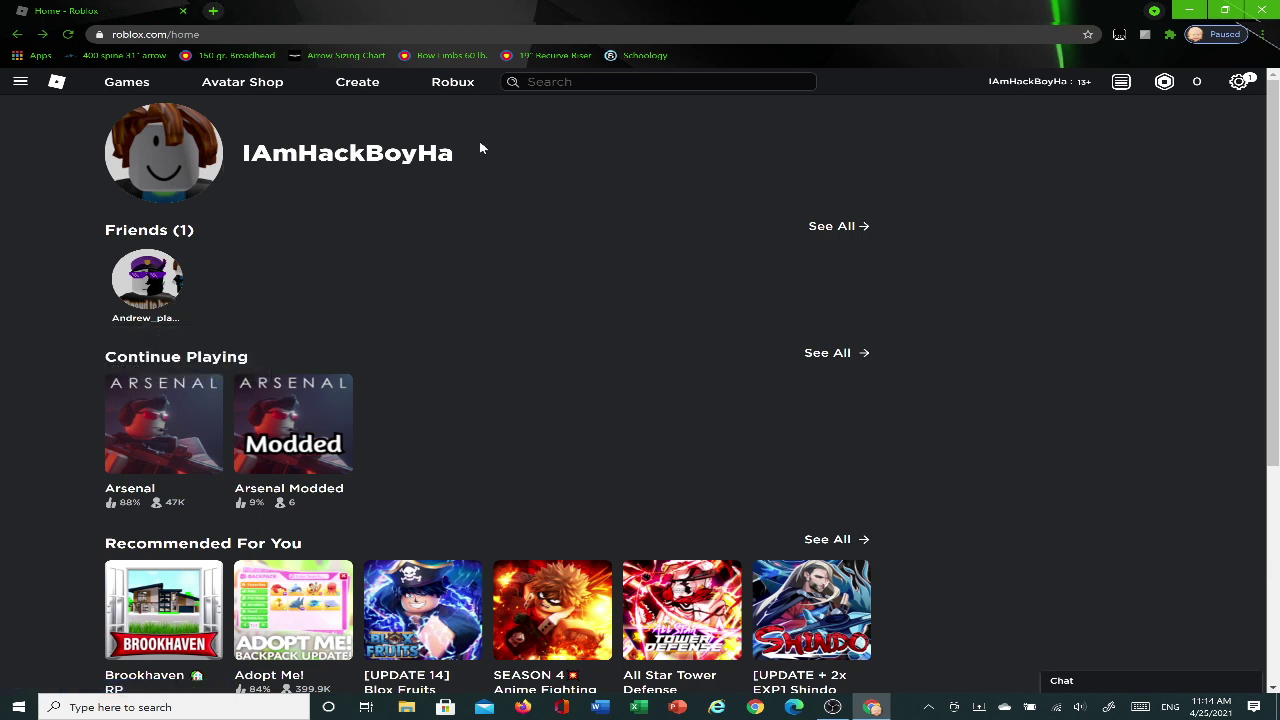
- Search for windscribe, browse its download page, then open the installed Windscribe extension panel
click(213, 10)
text(wind)
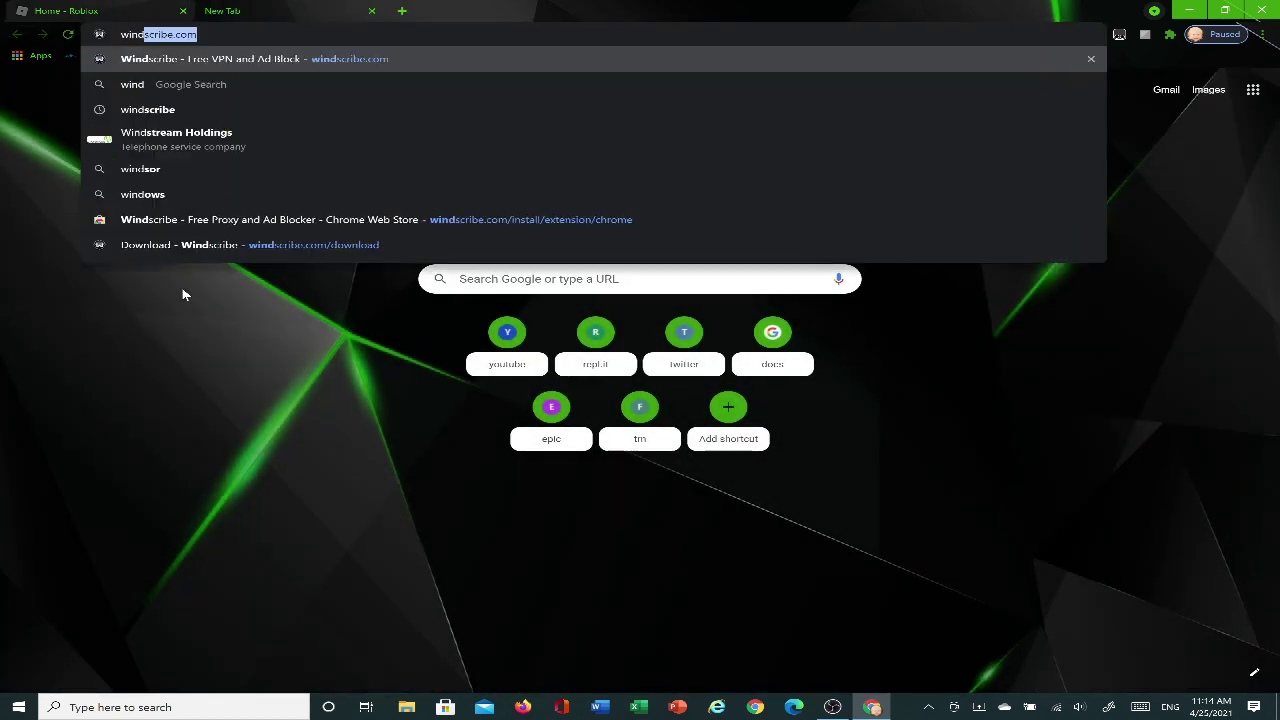
text(scribe)
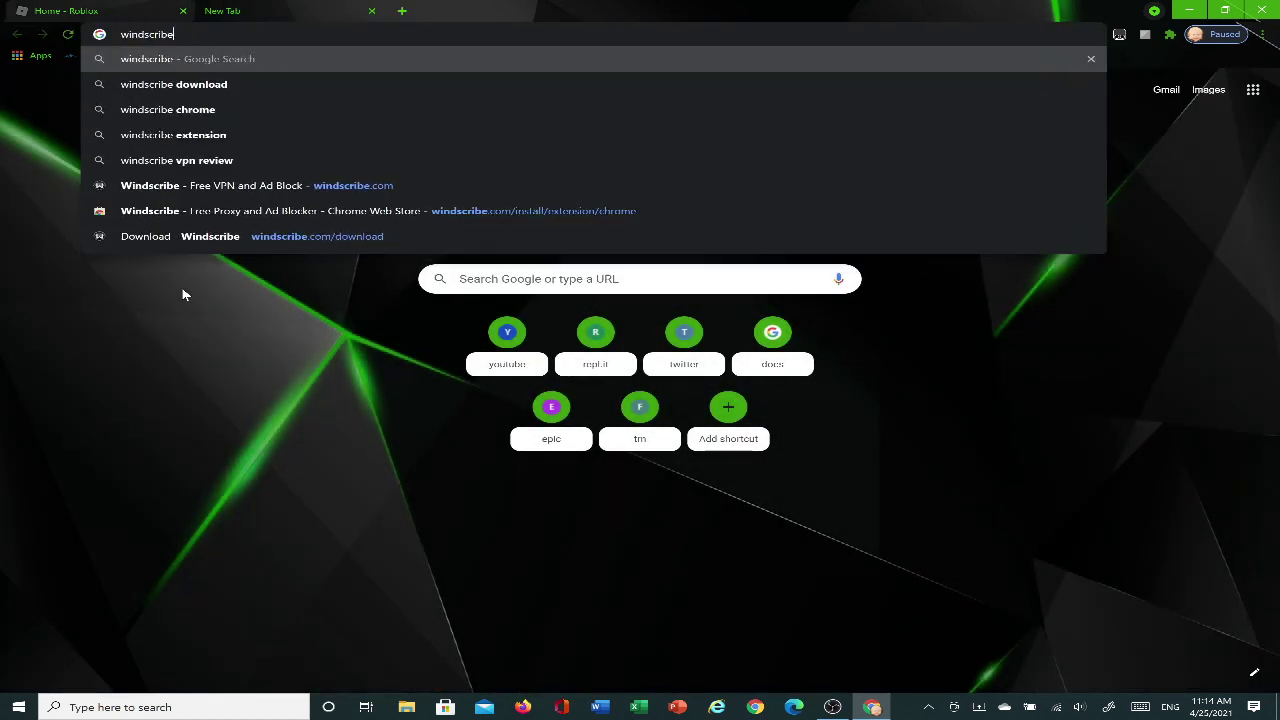
key(Return)
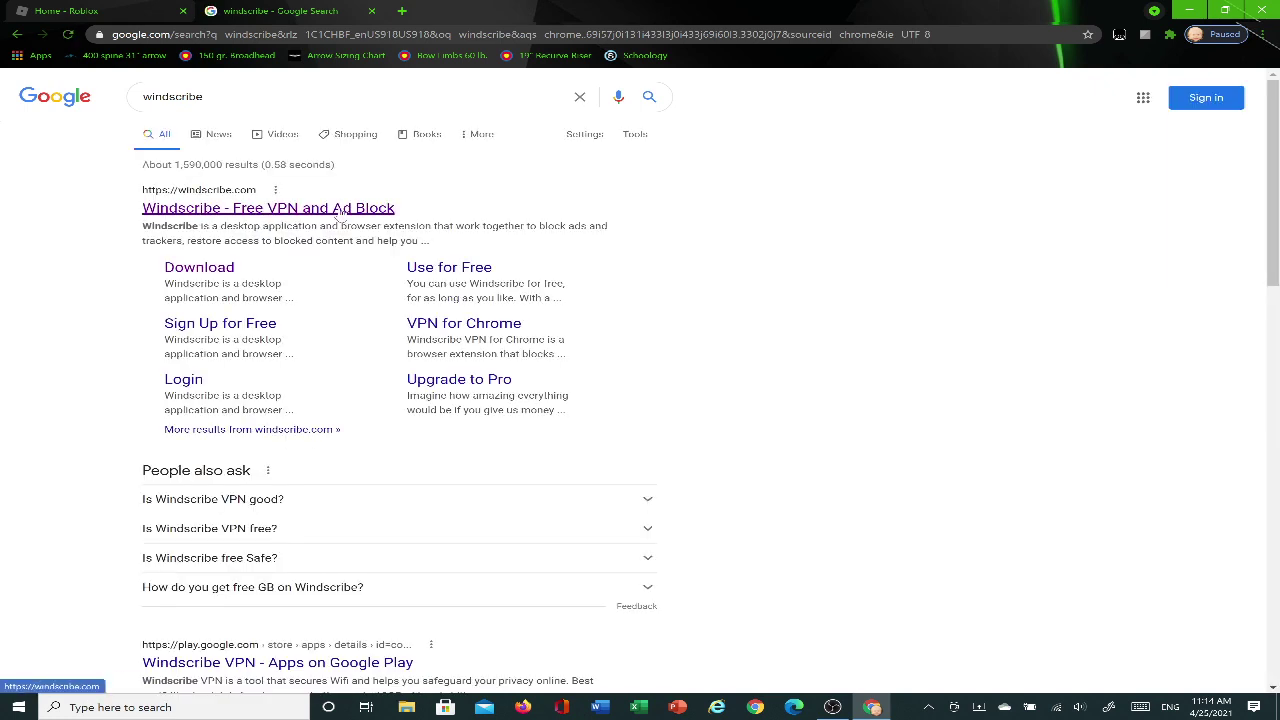
click(238, 210)
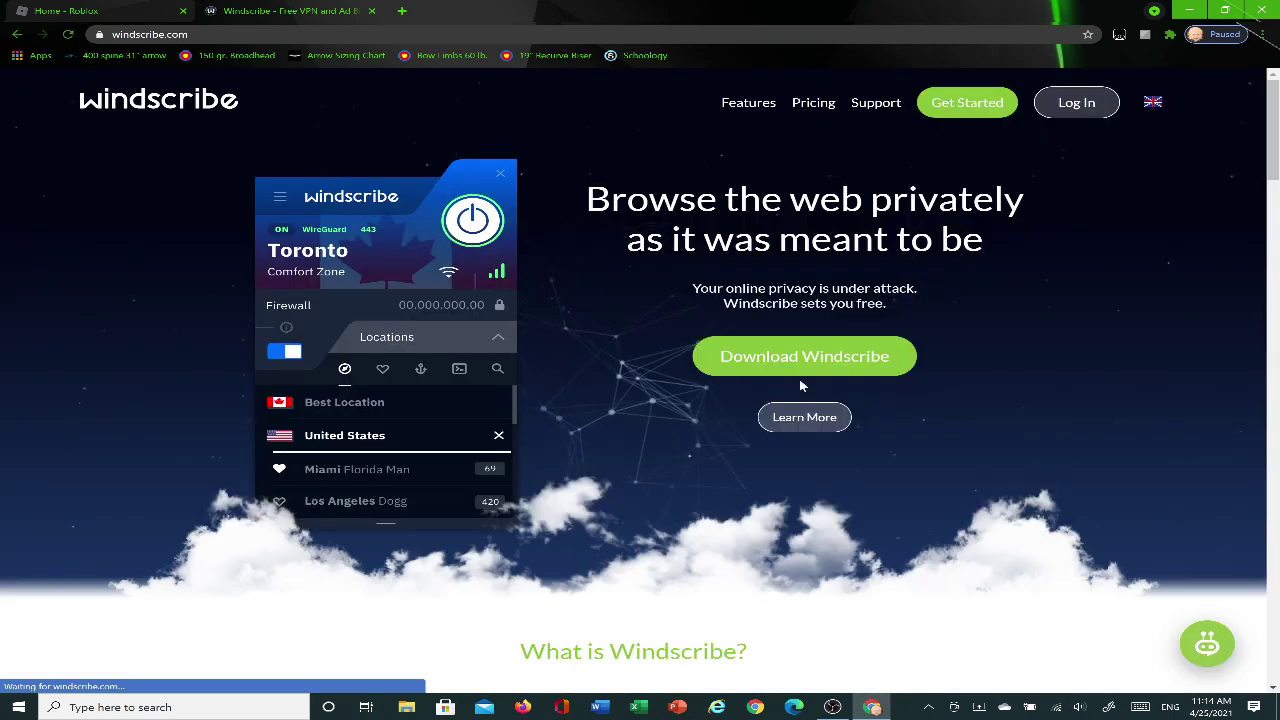
click(803, 360)
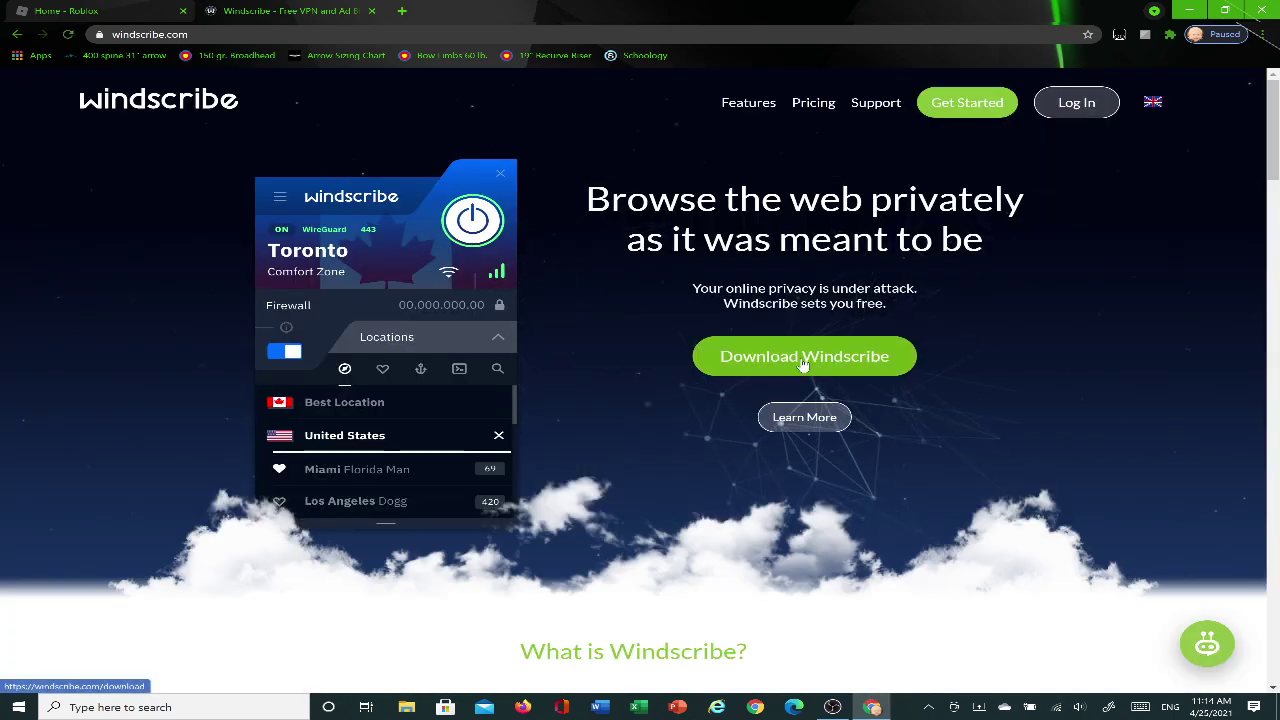
scroll(686, 441, down, 2)
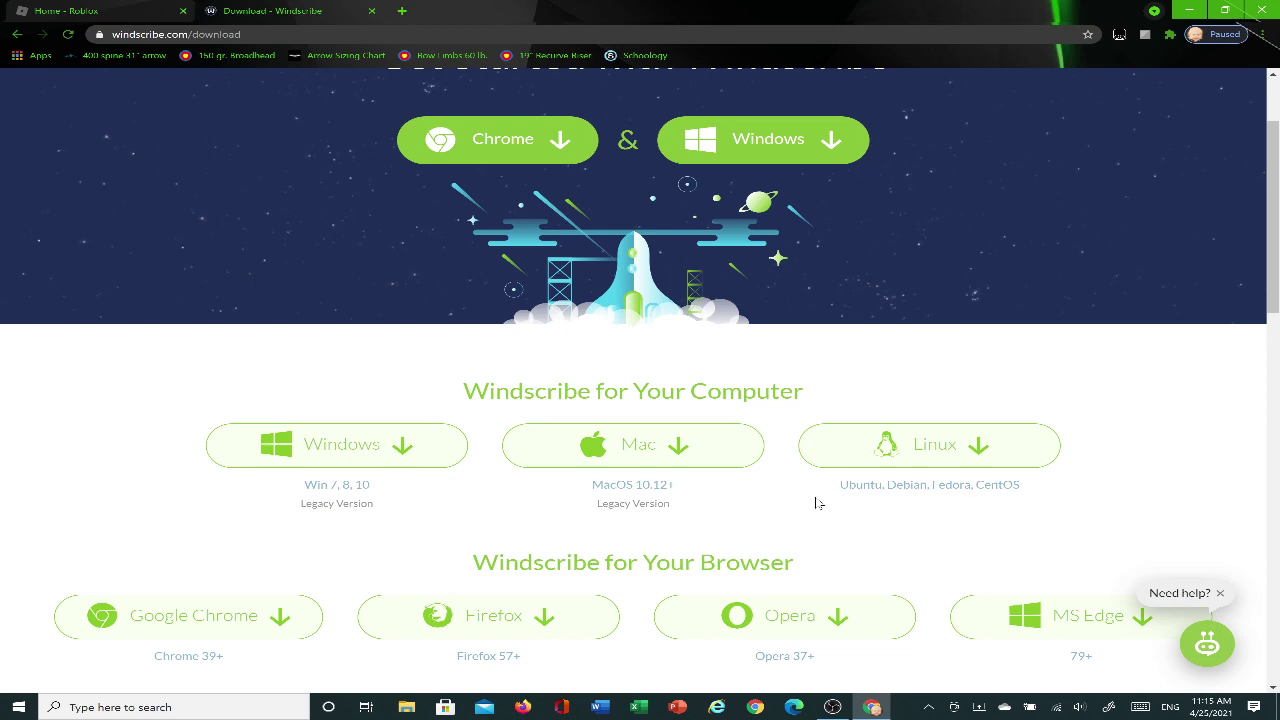
scroll(750, 500, down, 2)
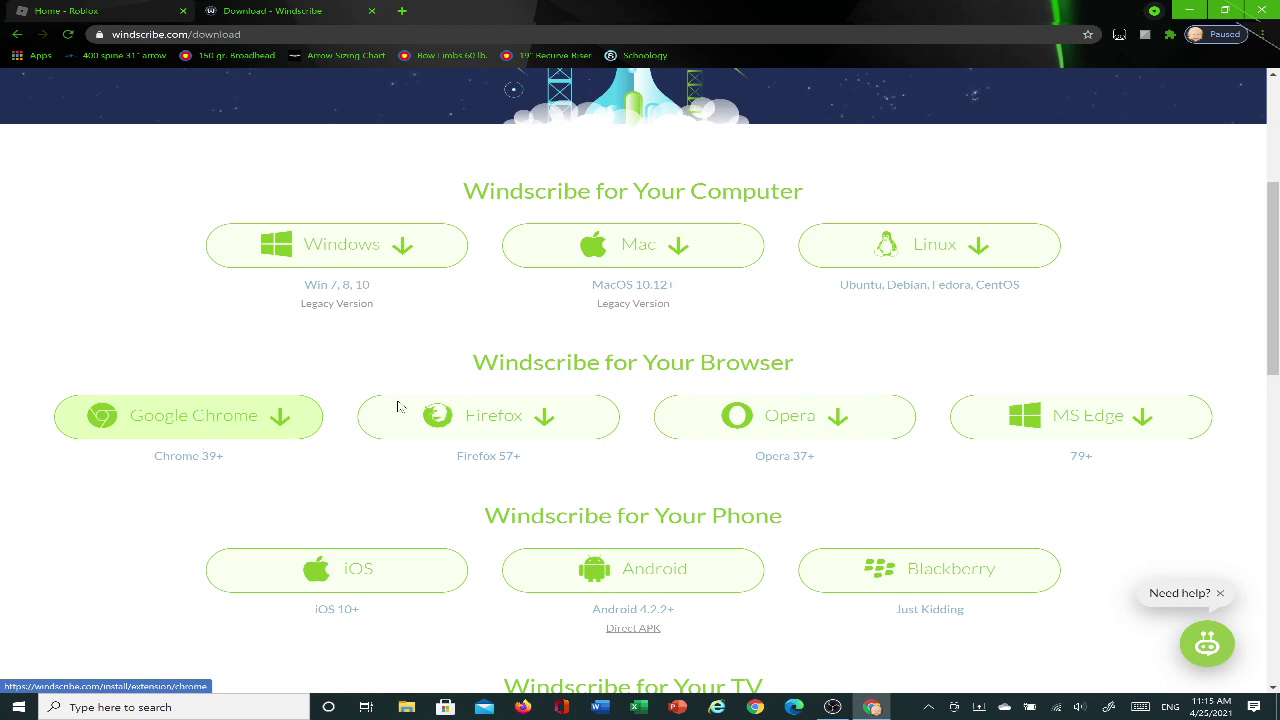
scroll(1159, 131, up, 3)
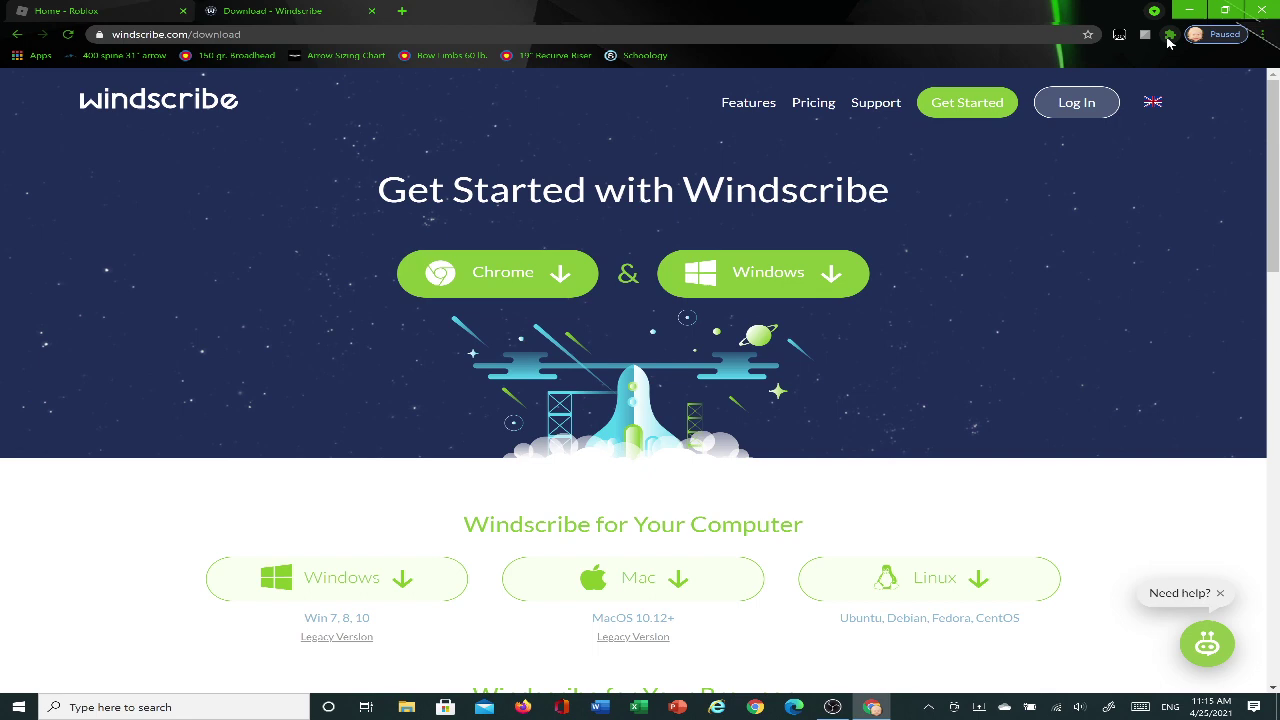
click(371, 12)
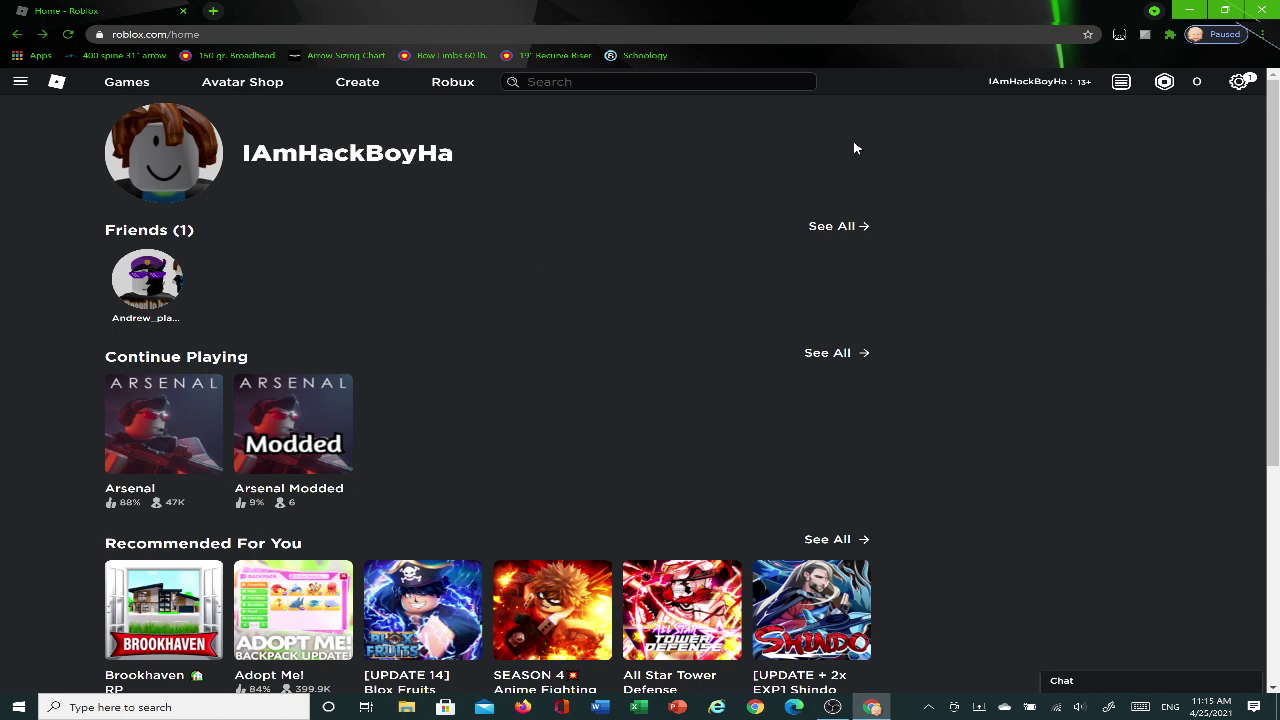
click(1169, 36)
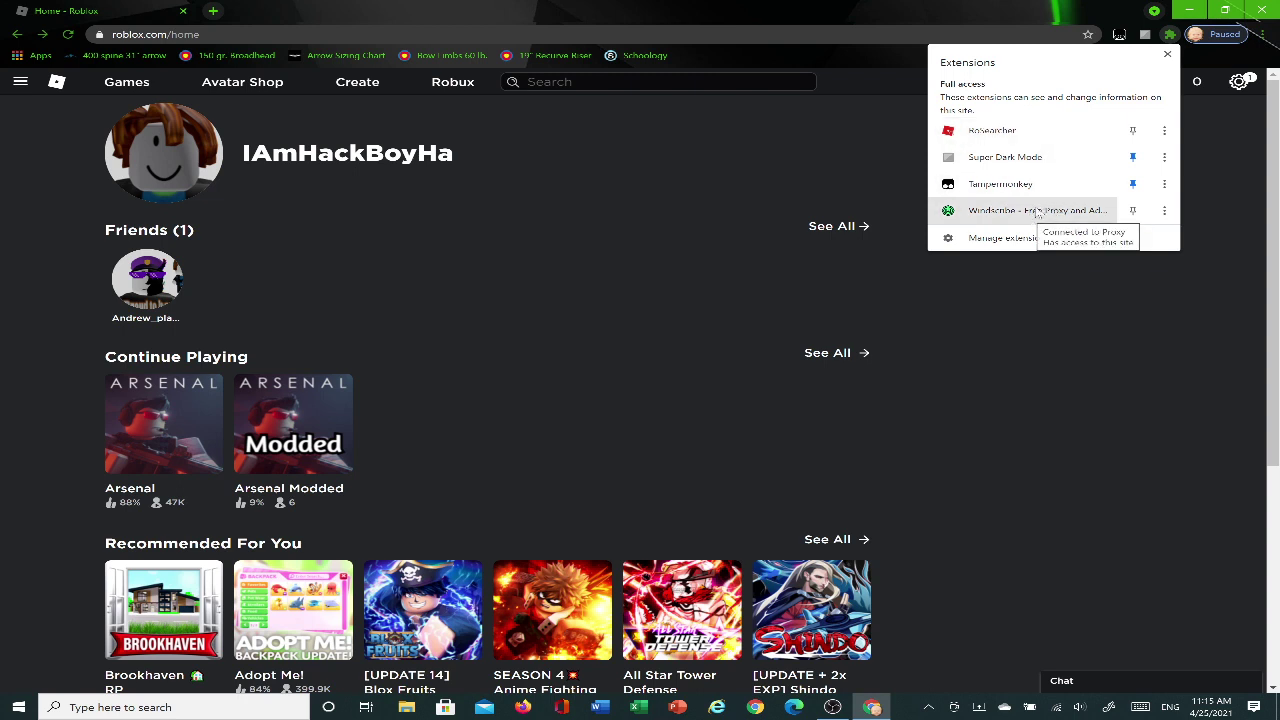
click(1043, 212)
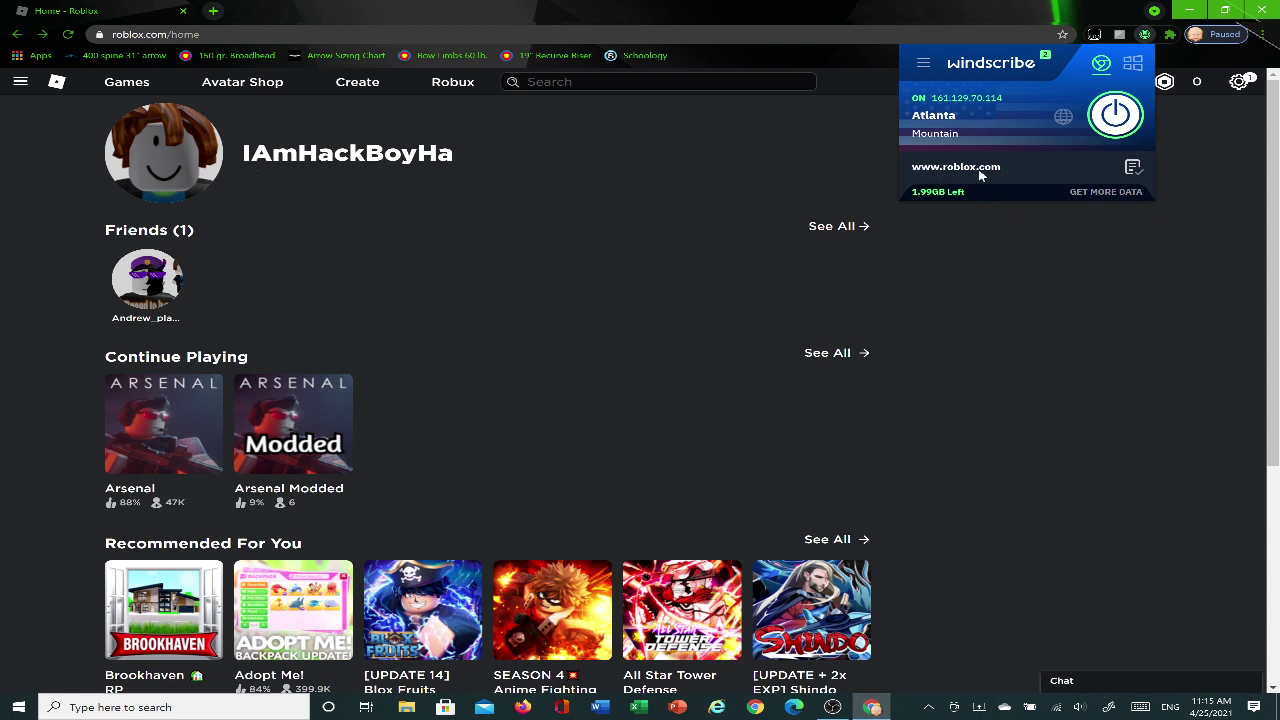
- Switch Windscribe from Atlanta to Germany's Frankfurt Castle server and close its panel
click(1057, 117)
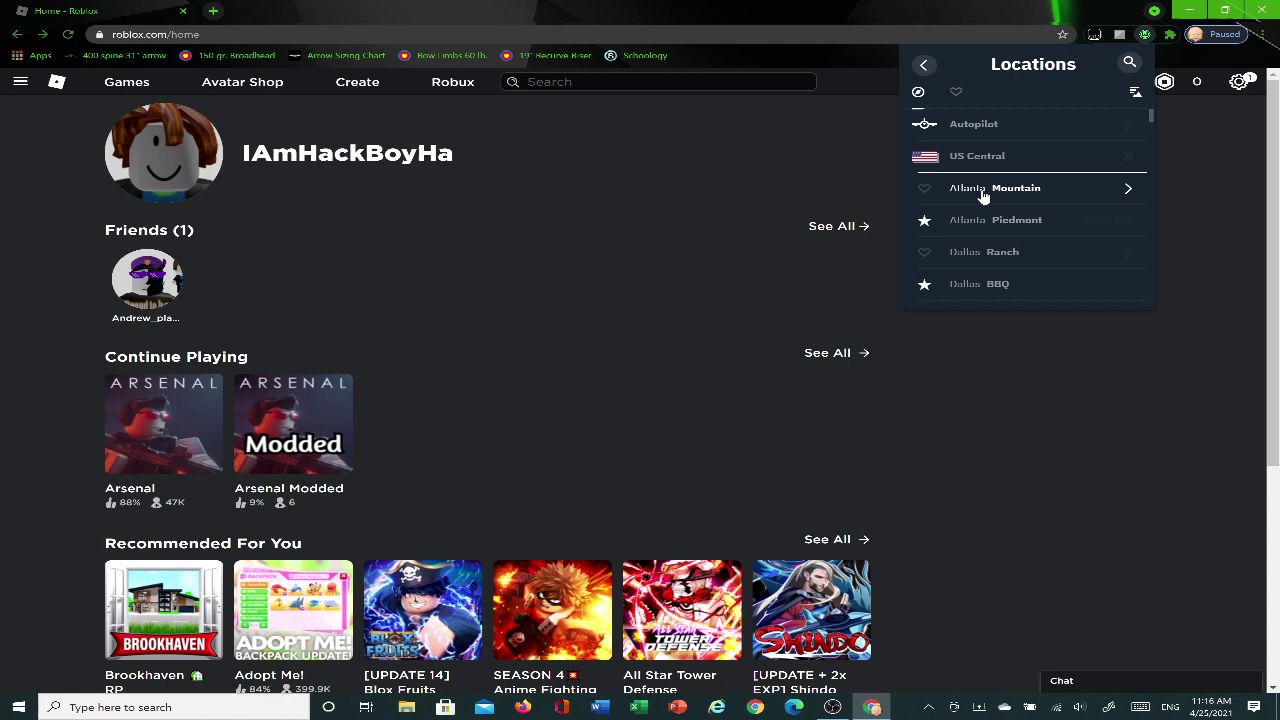
scroll(1002, 191, down, 1)
scroll(1012, 189, up, 1)
scroll(1018, 195, down, 1)
scroll(1020, 195, down, 5)
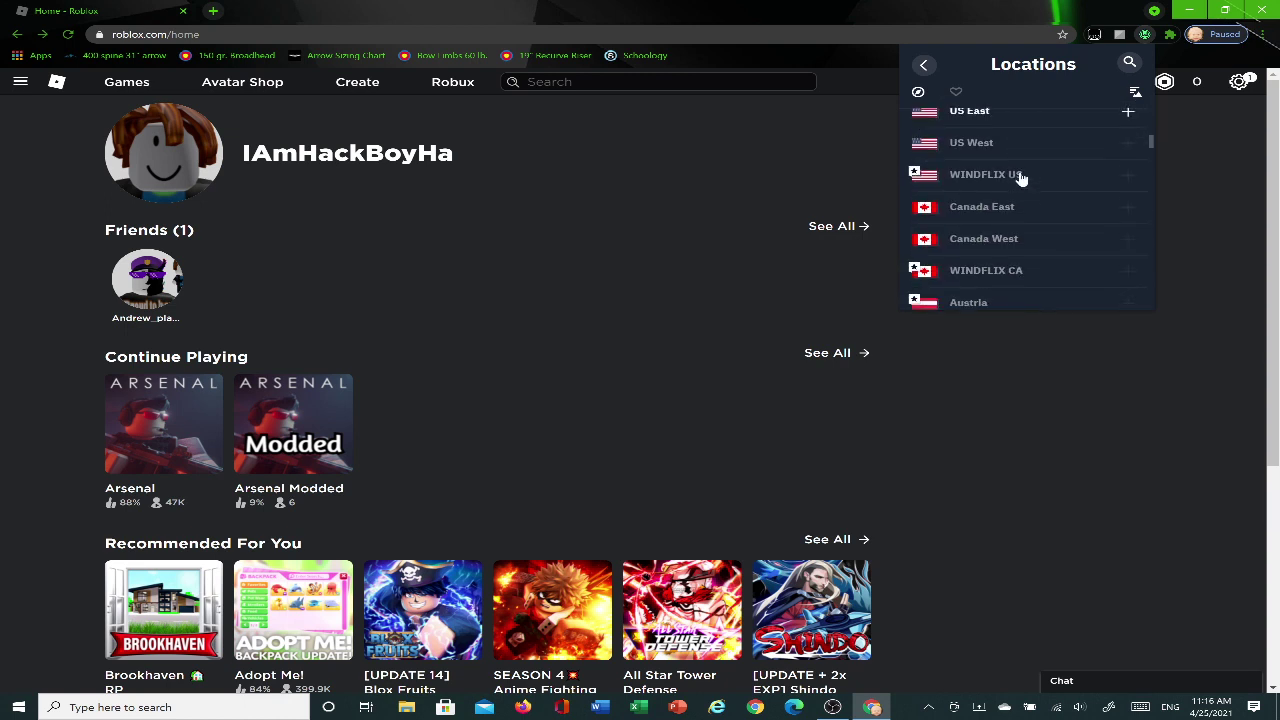
scroll(1020, 192, up, 1)
scroll(1020, 193, up, 2)
scroll(1018, 230, down, 4)
scroll(1000, 205, down, 6)
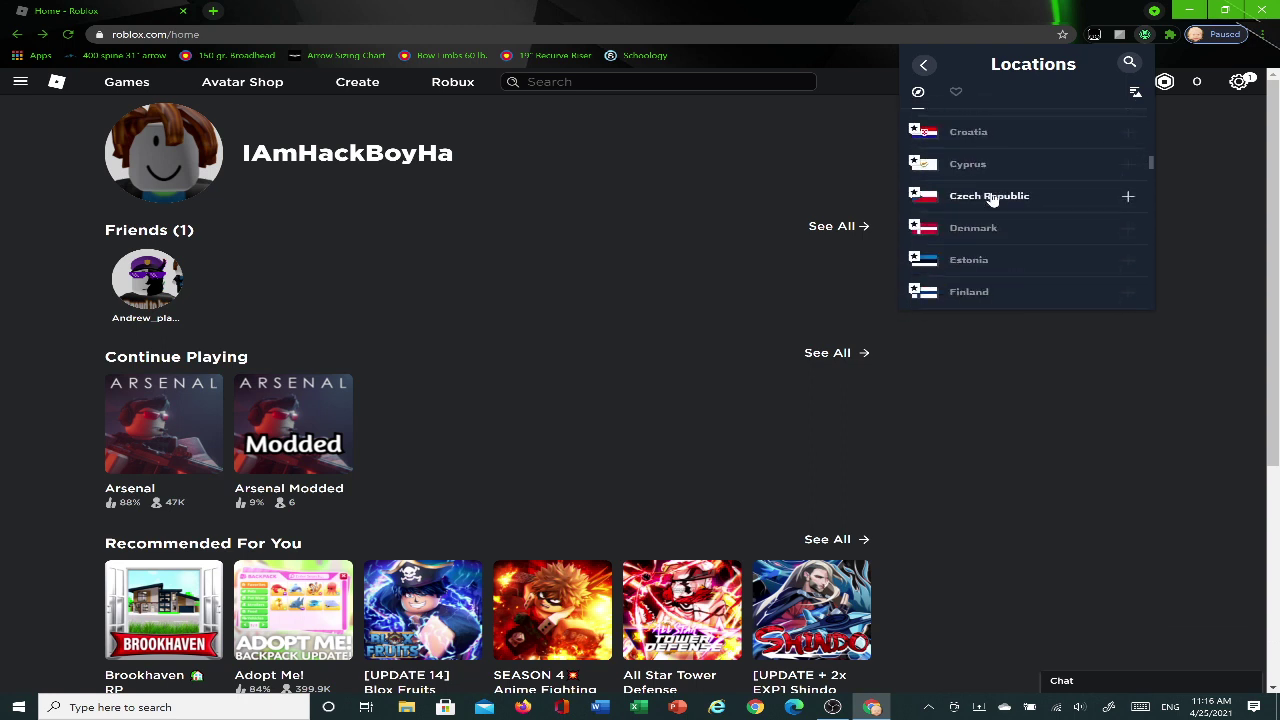
click(995, 158)
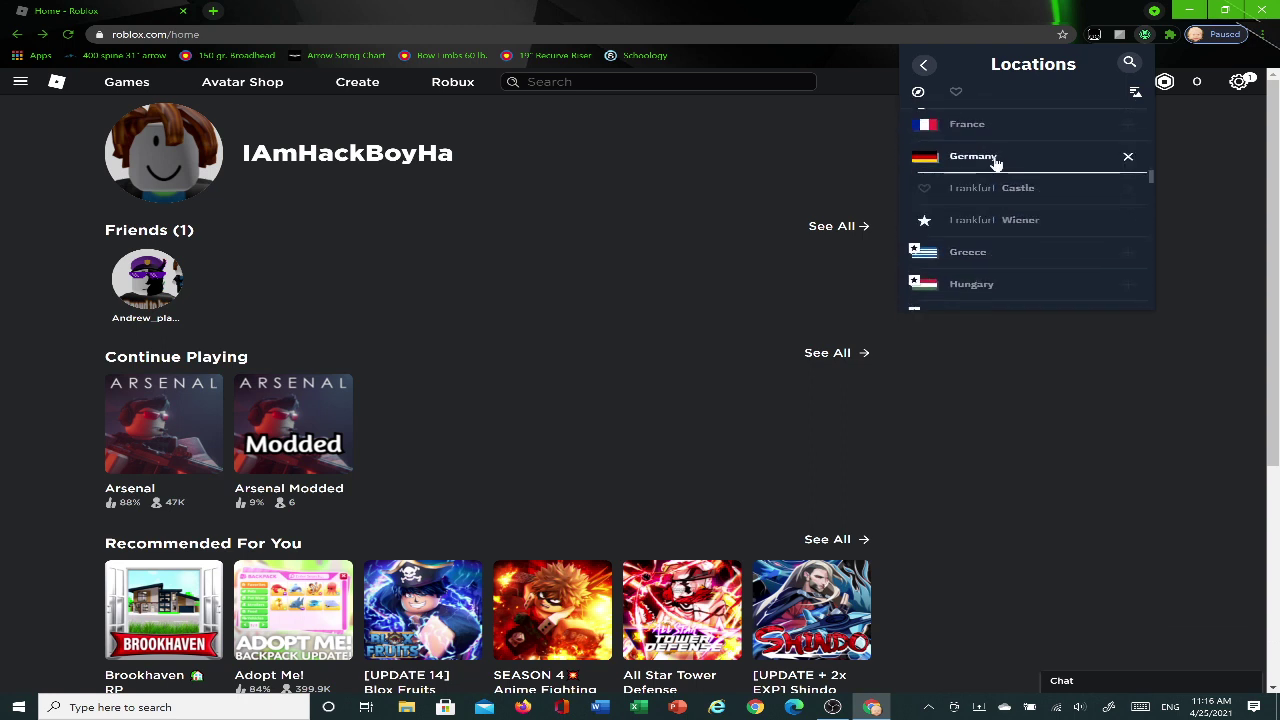
click(1001, 192)
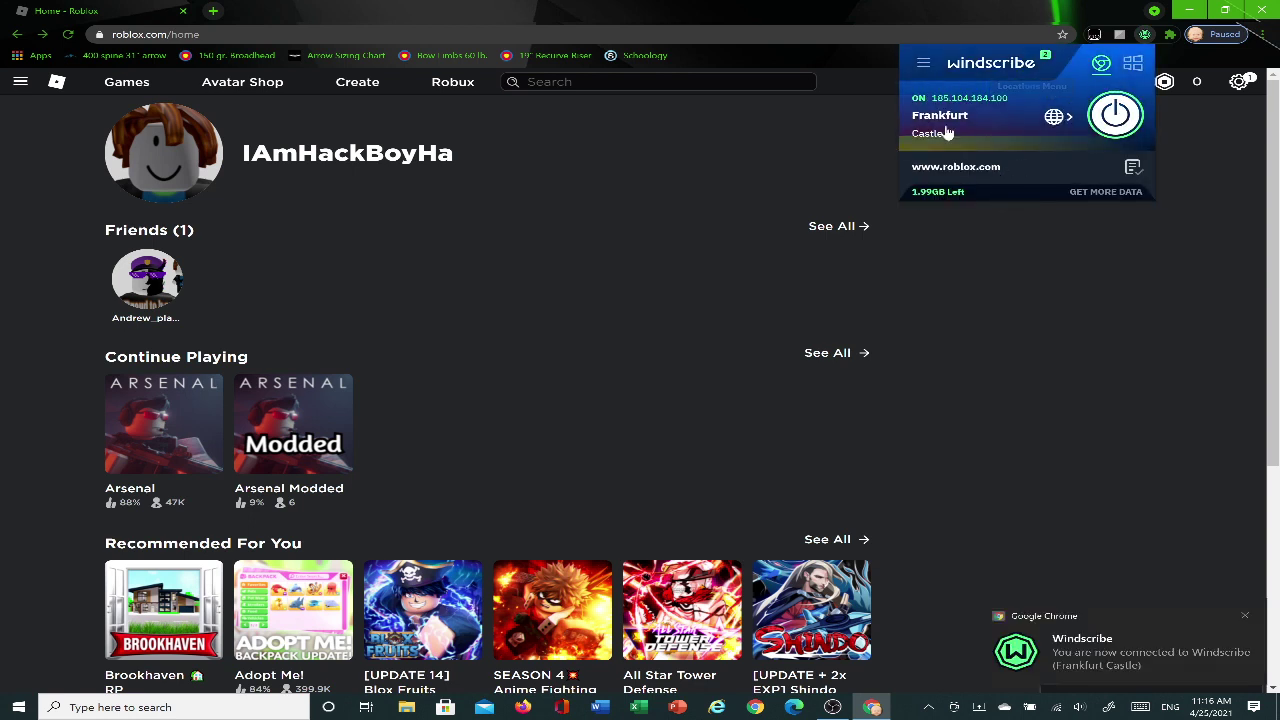
click(1020, 346)
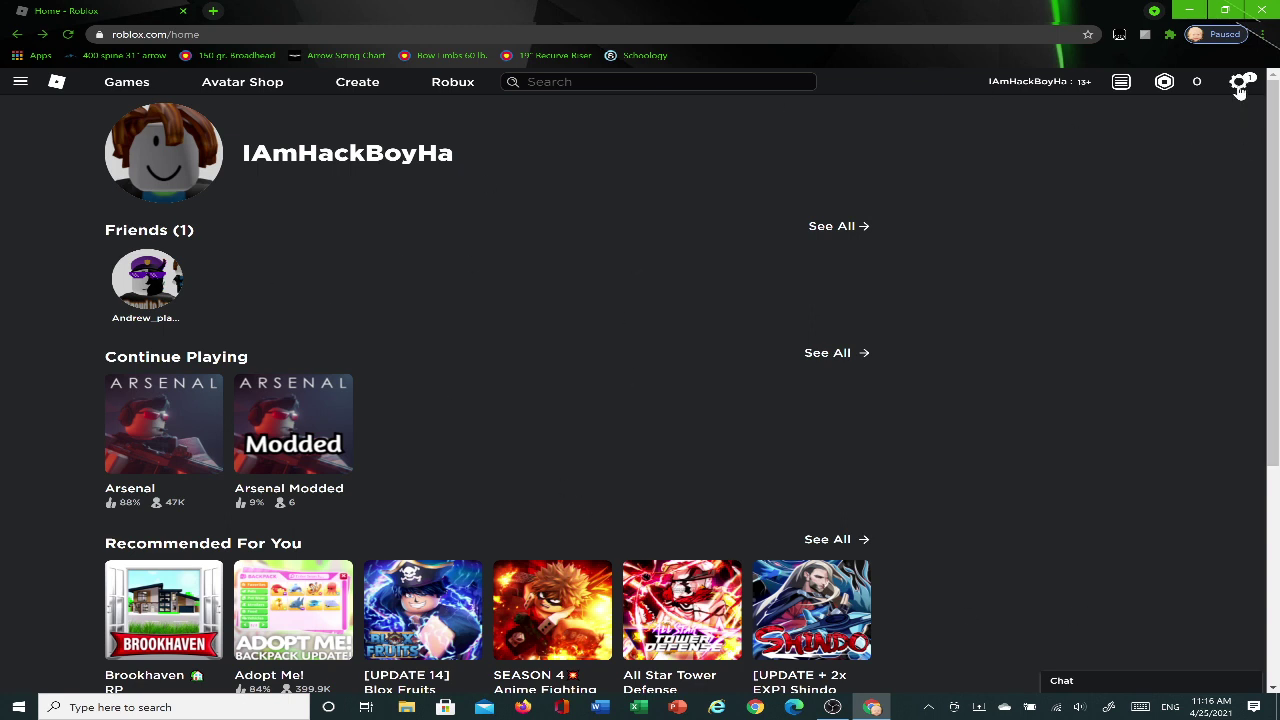
- Reload Roblox and open account Settings, reloading again after the connection error
click(68, 34)
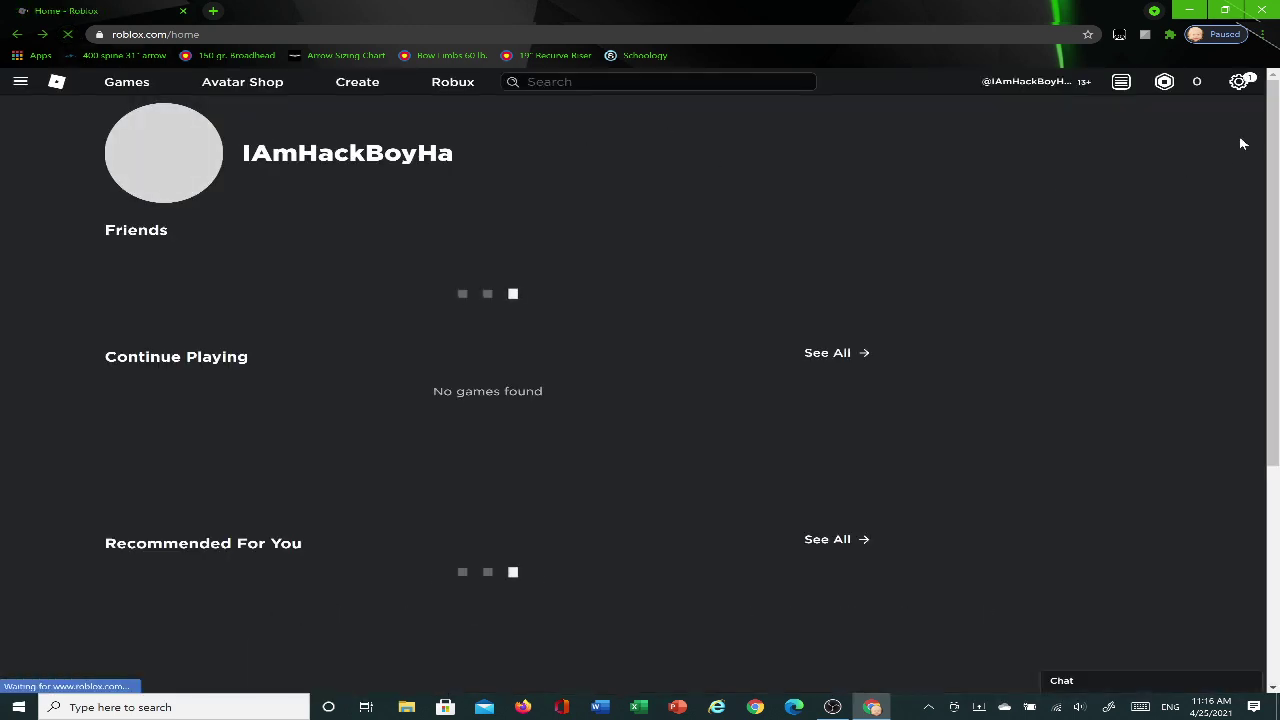
click(1240, 82)
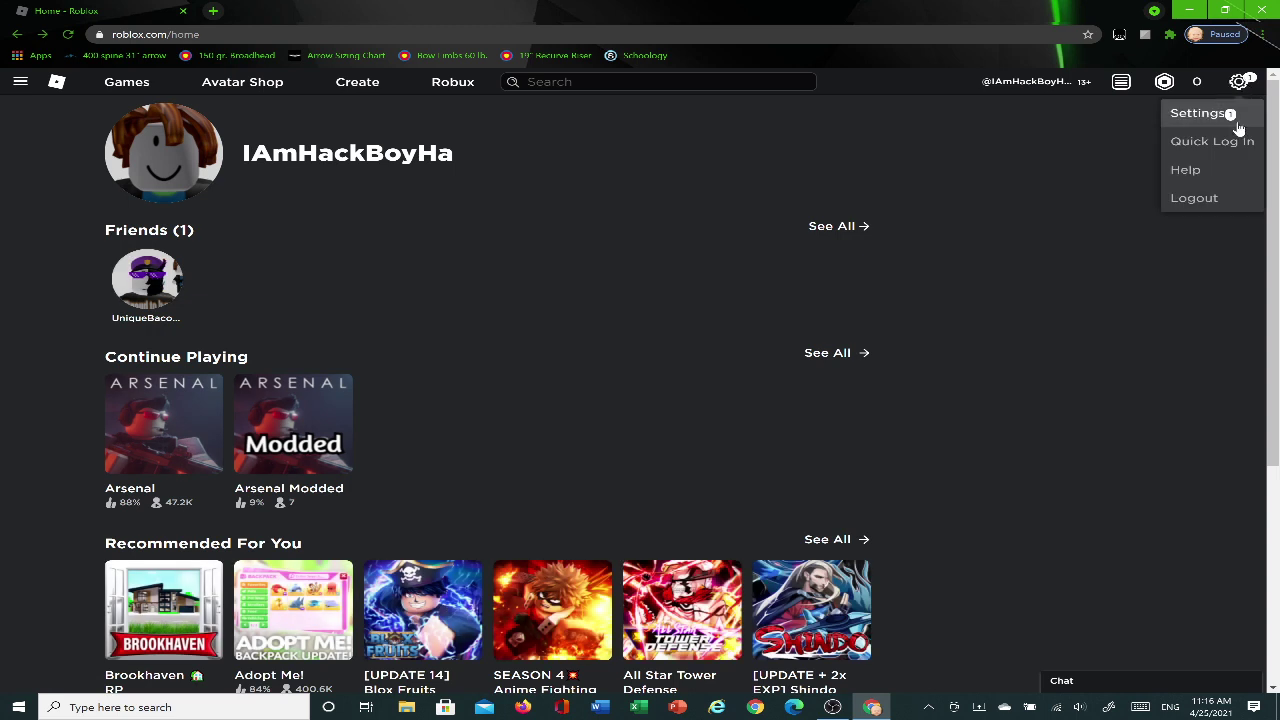
click(1215, 113)
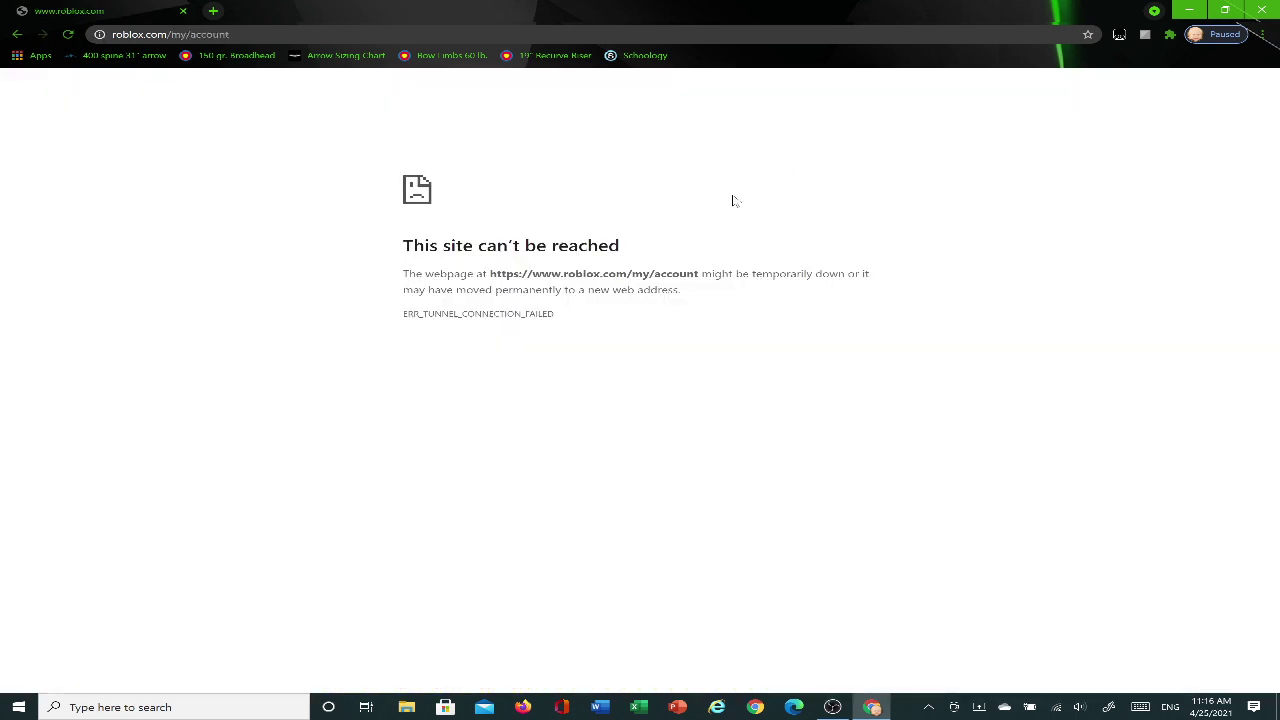
click(64, 34)
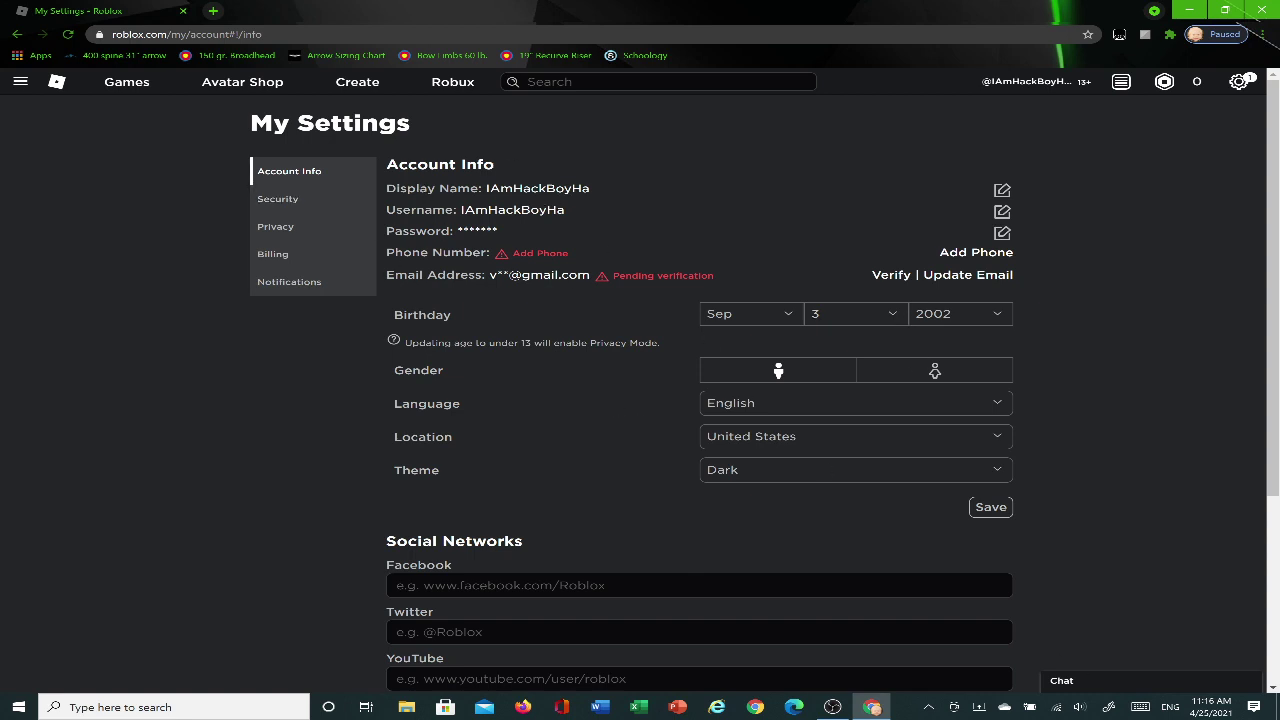
- Highlight the display name, username and email lines on the settings page
drag(434, 188, 662, 186)
drag(432, 210, 655, 256)
click(597, 221)
drag(468, 275, 714, 275)
click(752, 253)
scroll(589, 364, down, 1)
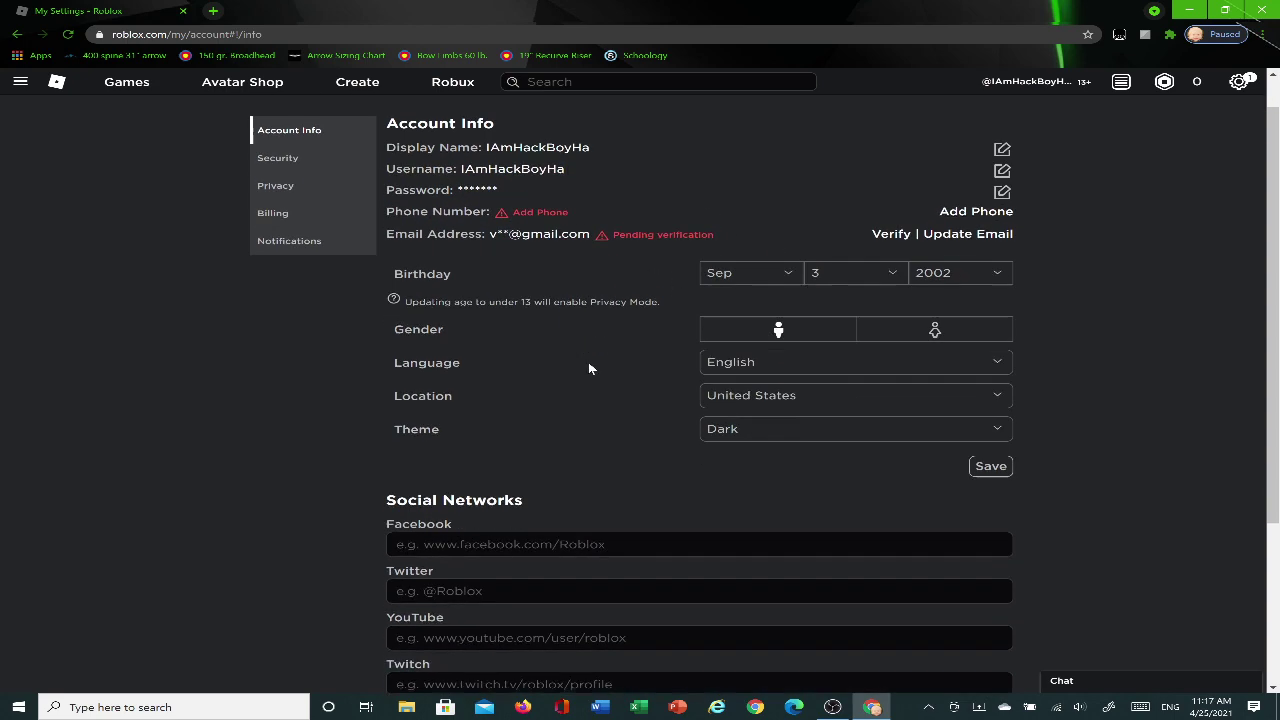
scroll(589, 364, up, 1)
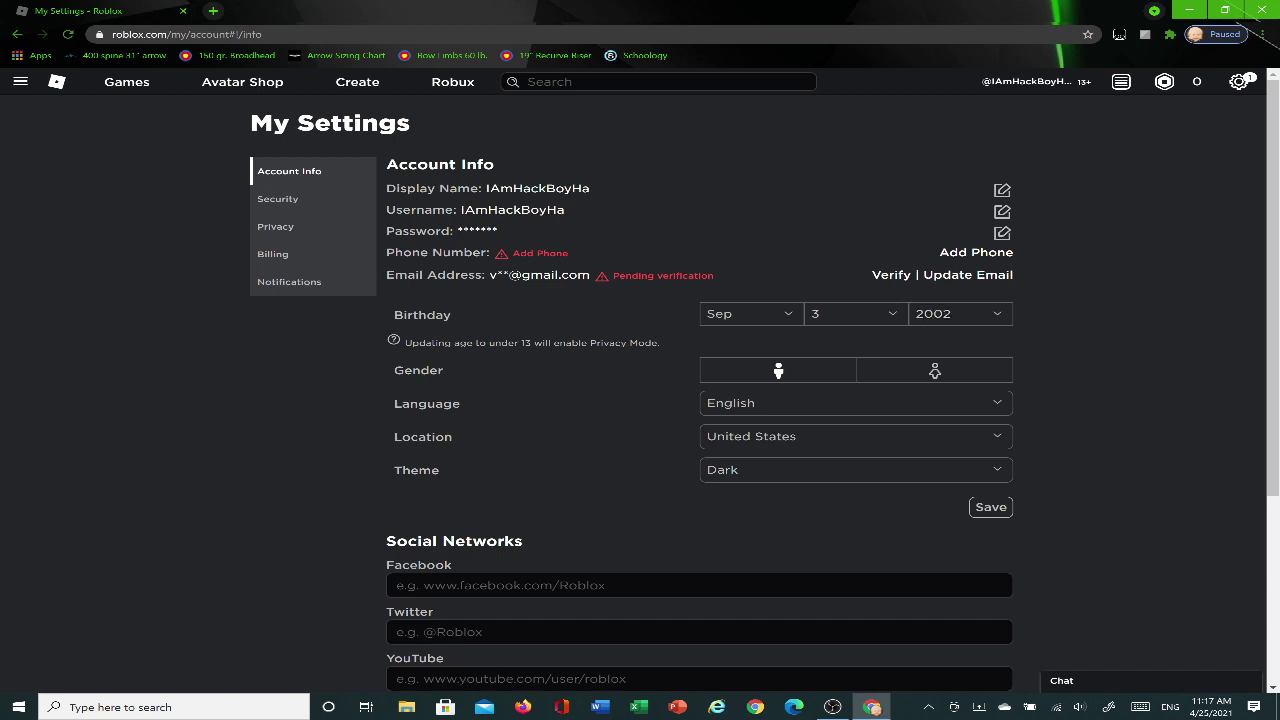
- Highlight the current display name and the Account Info heading once more
drag(484, 188, 572, 188)
click(900, 340)
drag(486, 188, 651, 194)
click(902, 222)
drag(388, 194, 524, 190)
click(628, 191)
- Delete the old display name, enter a new 10-character name and save it
click(1002, 190)
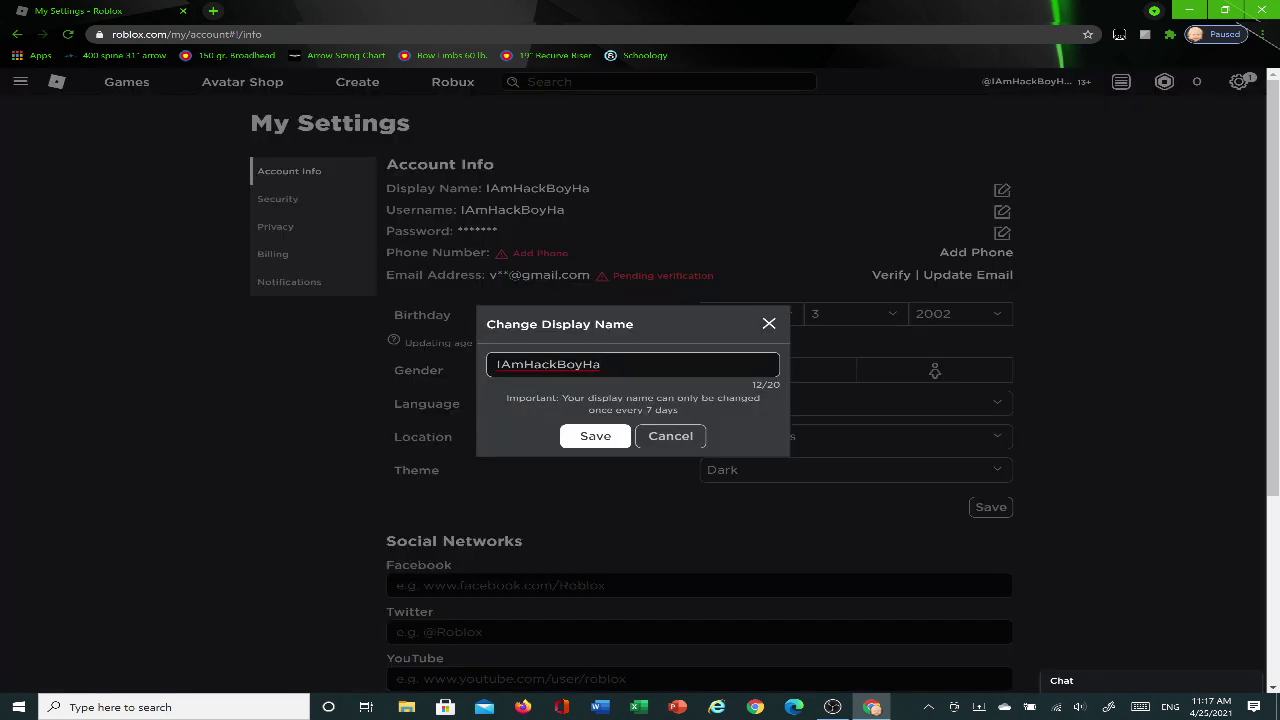
double_click(649, 410)
double_click(548, 364)
key(BackSpace)
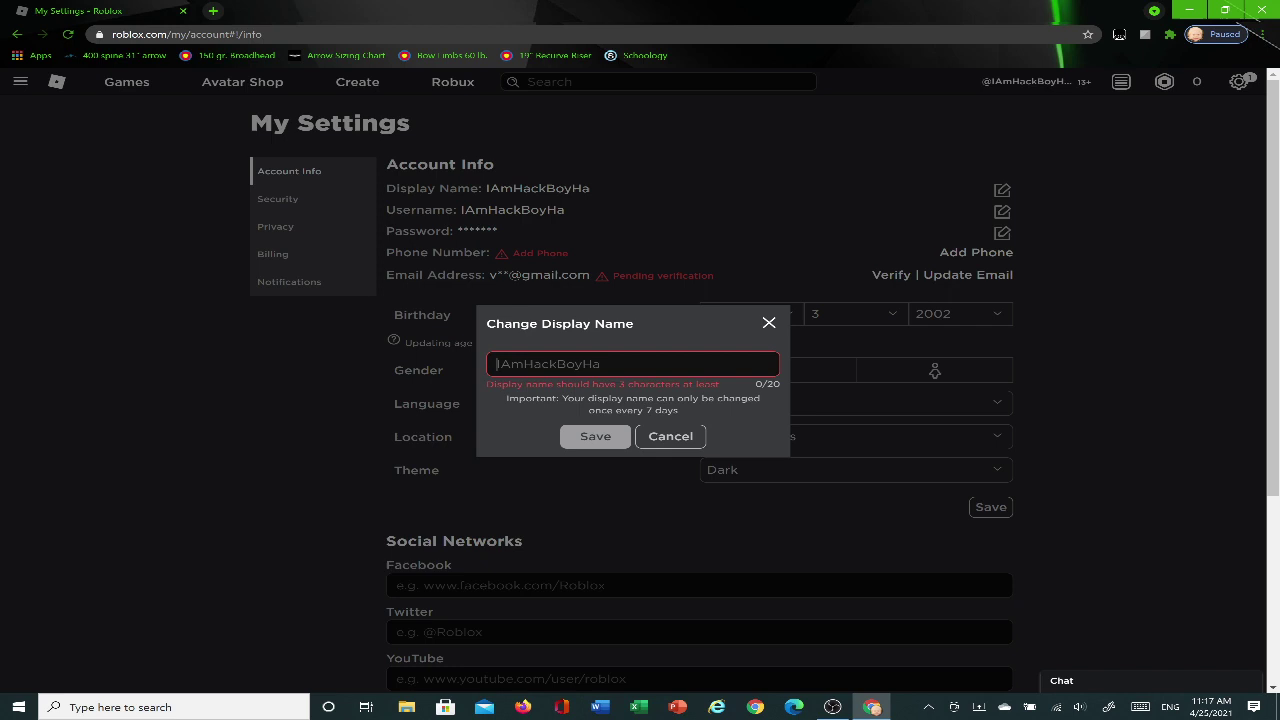
text(m)
key(BackSpace)
text(m)
key(BackSpace)
key(BackSpace)
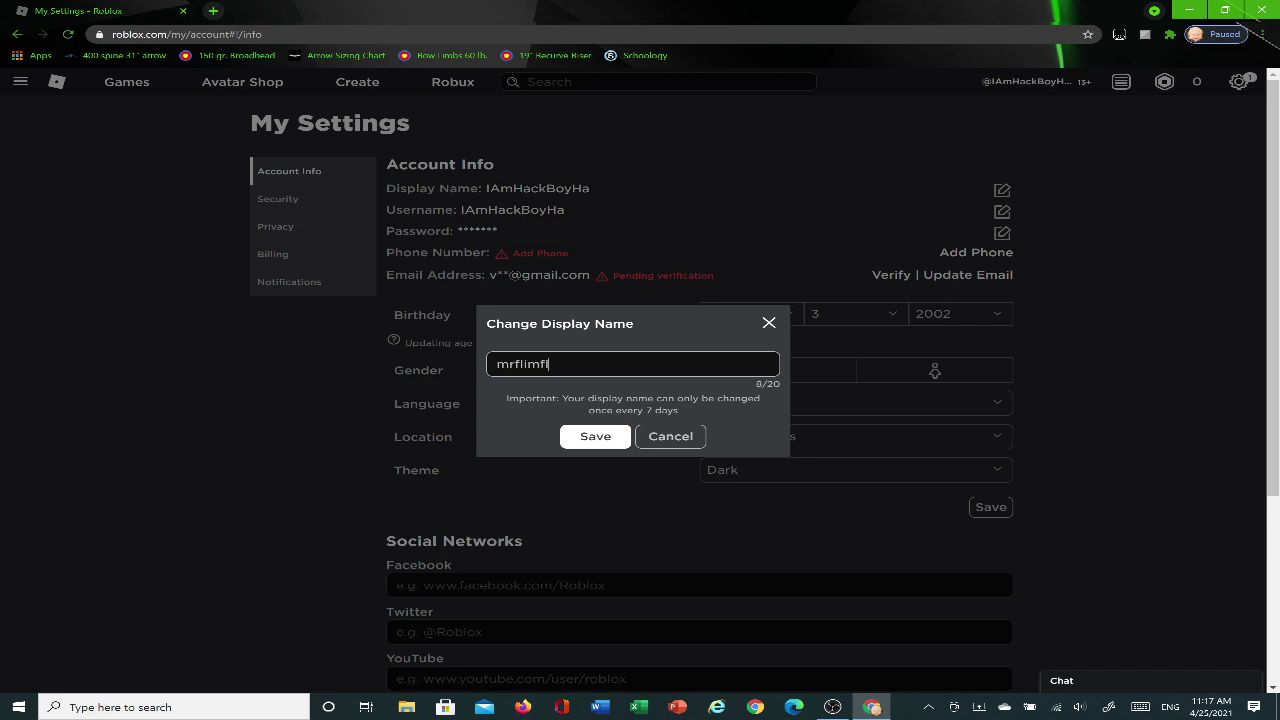
click(600, 446)
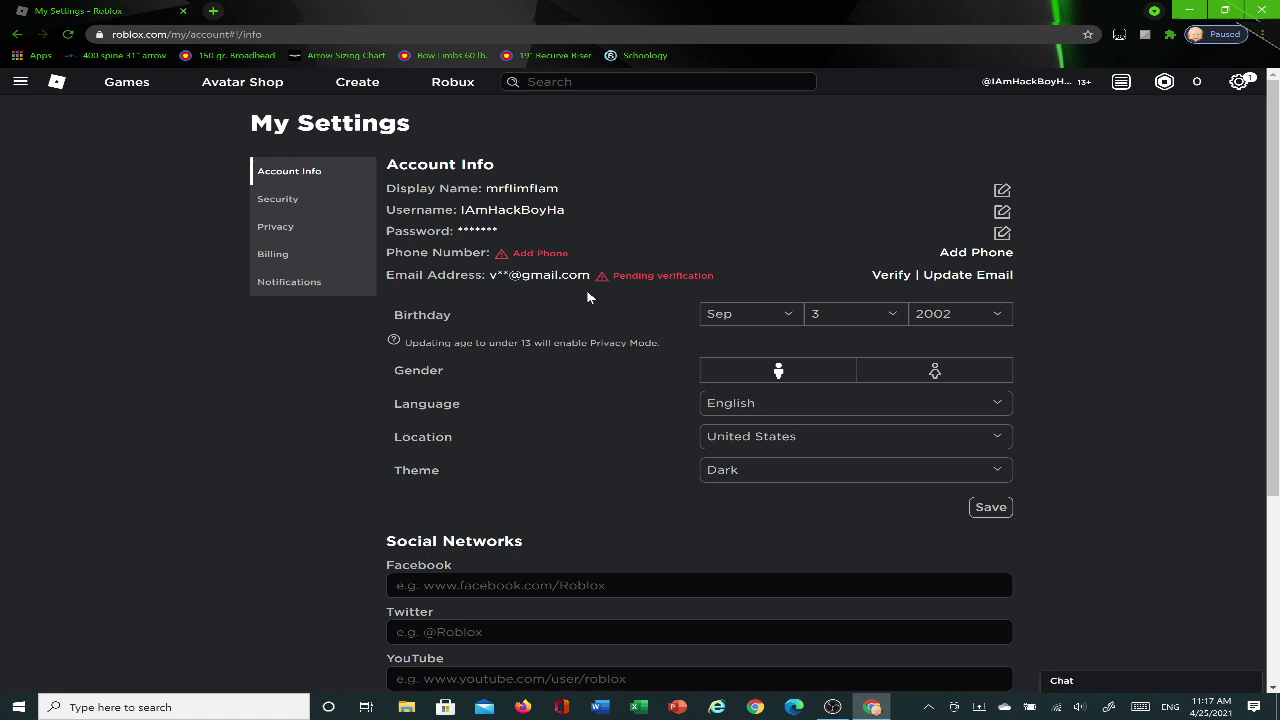
- Check the saved display name, then confirm it appears on the Roblox home page
drag(578, 188, 486, 188)
drag(594, 196, 486, 188)
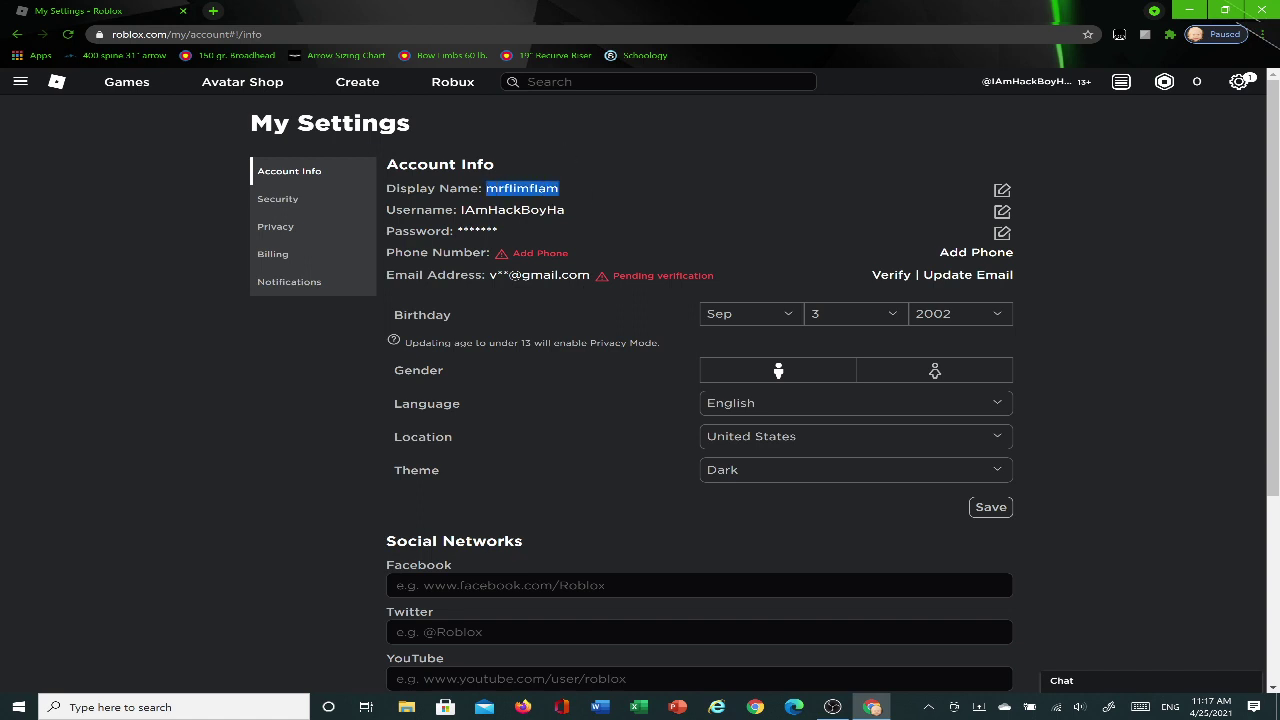
click(602, 198)
click(69, 105)
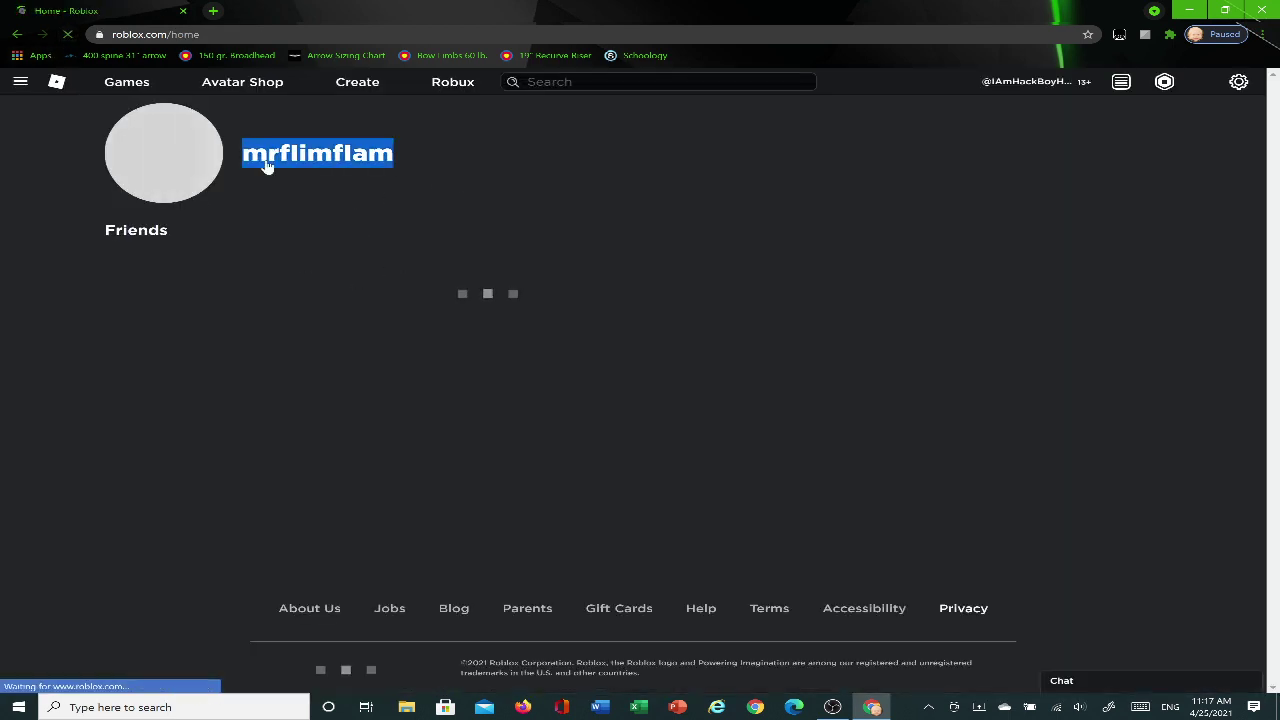
drag(503, 137, 520, 180)
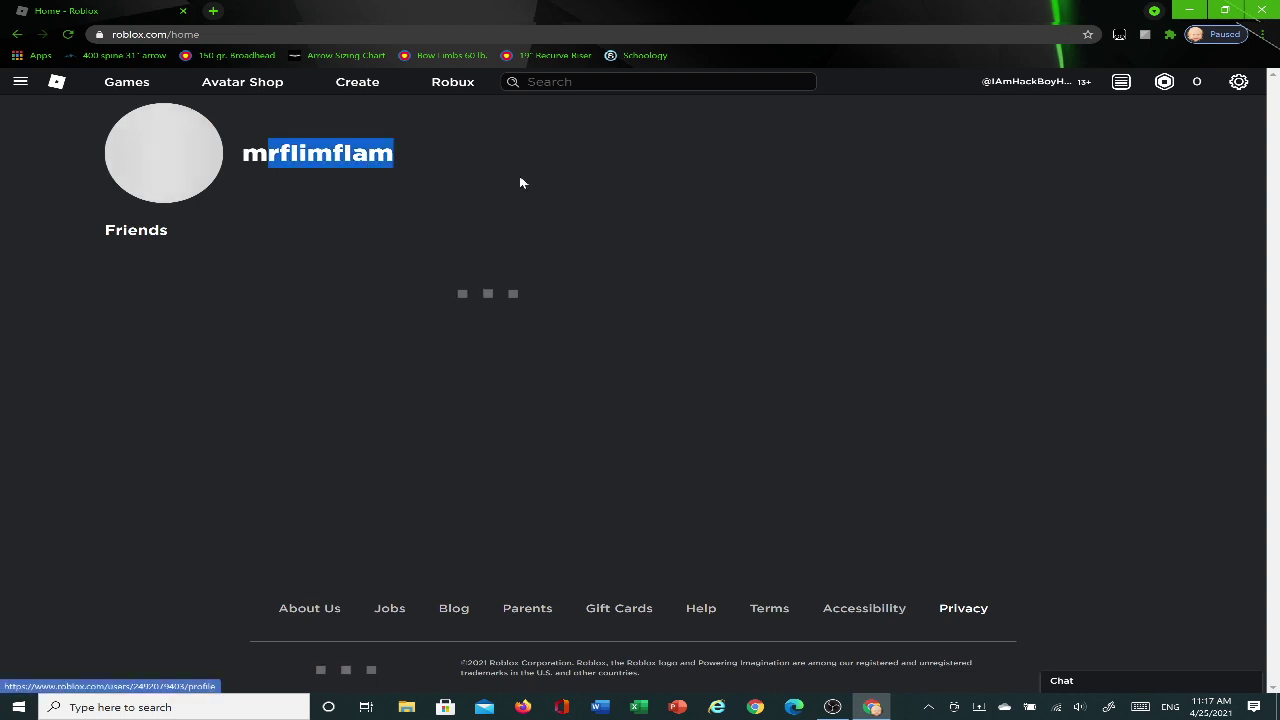
click(326, 166)
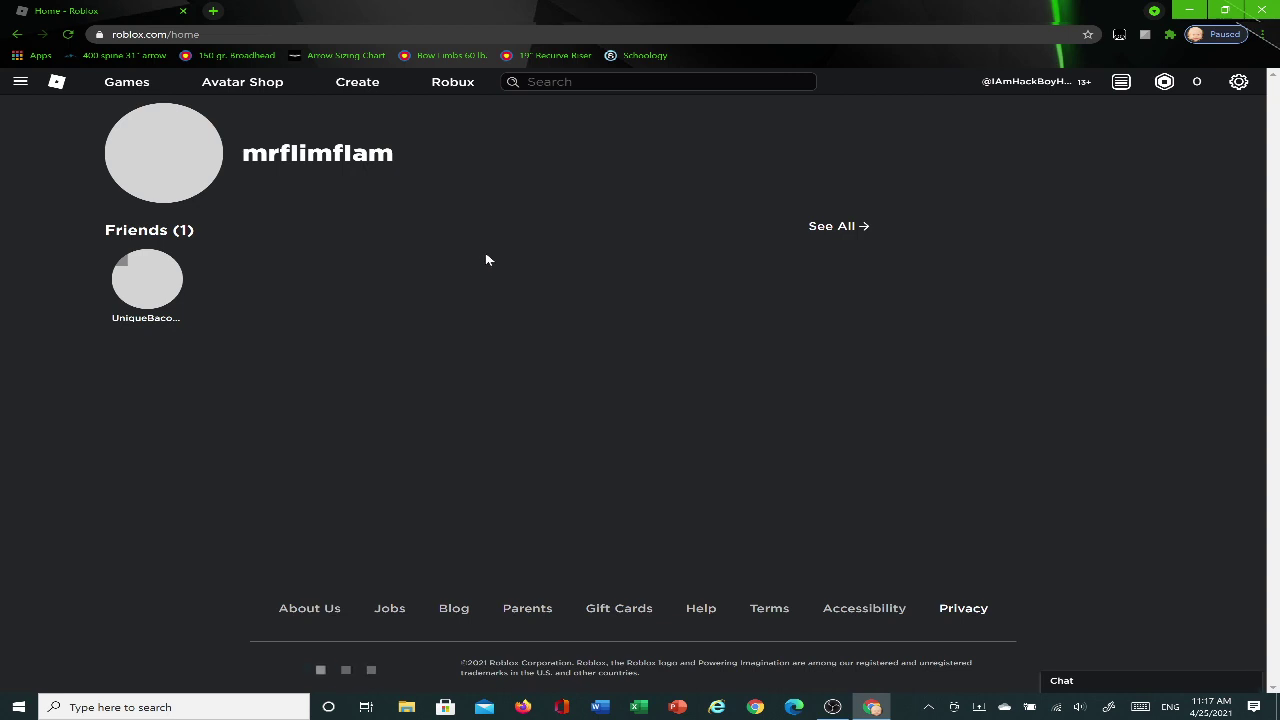
click(62, 34)
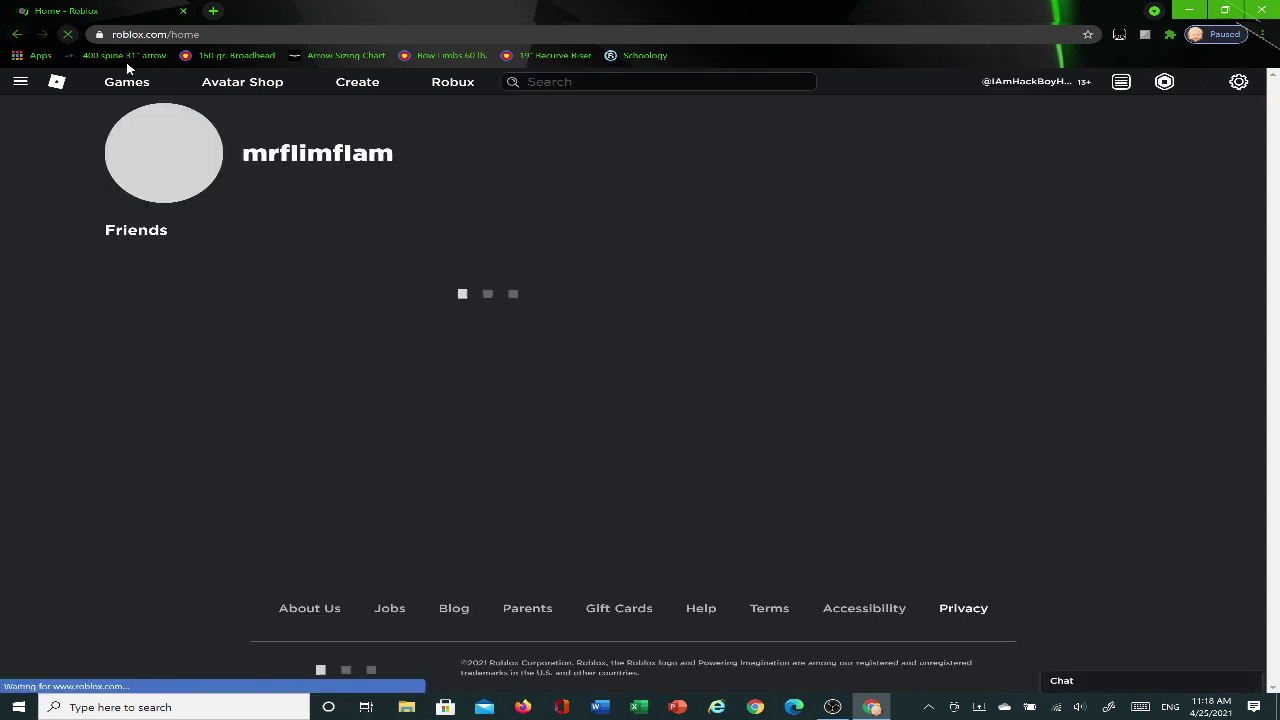
double_click(455, 172)
click(456, 178)
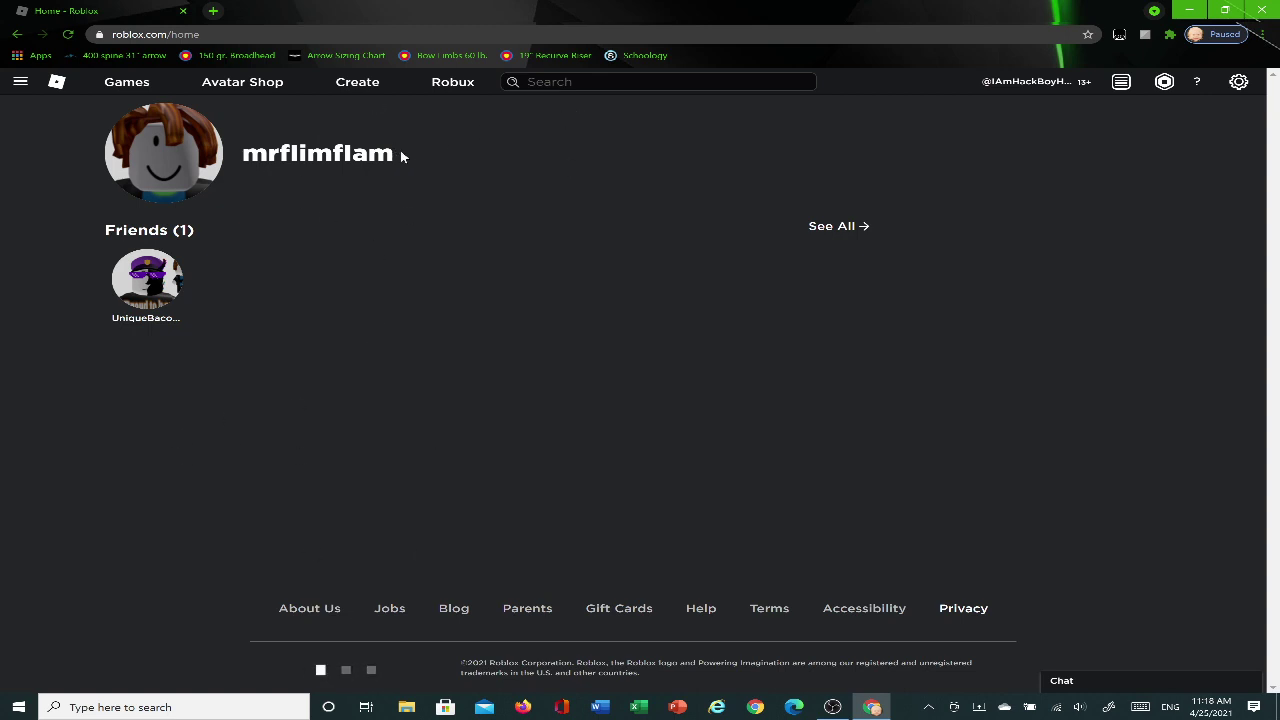
drag(401, 156, 234, 154)
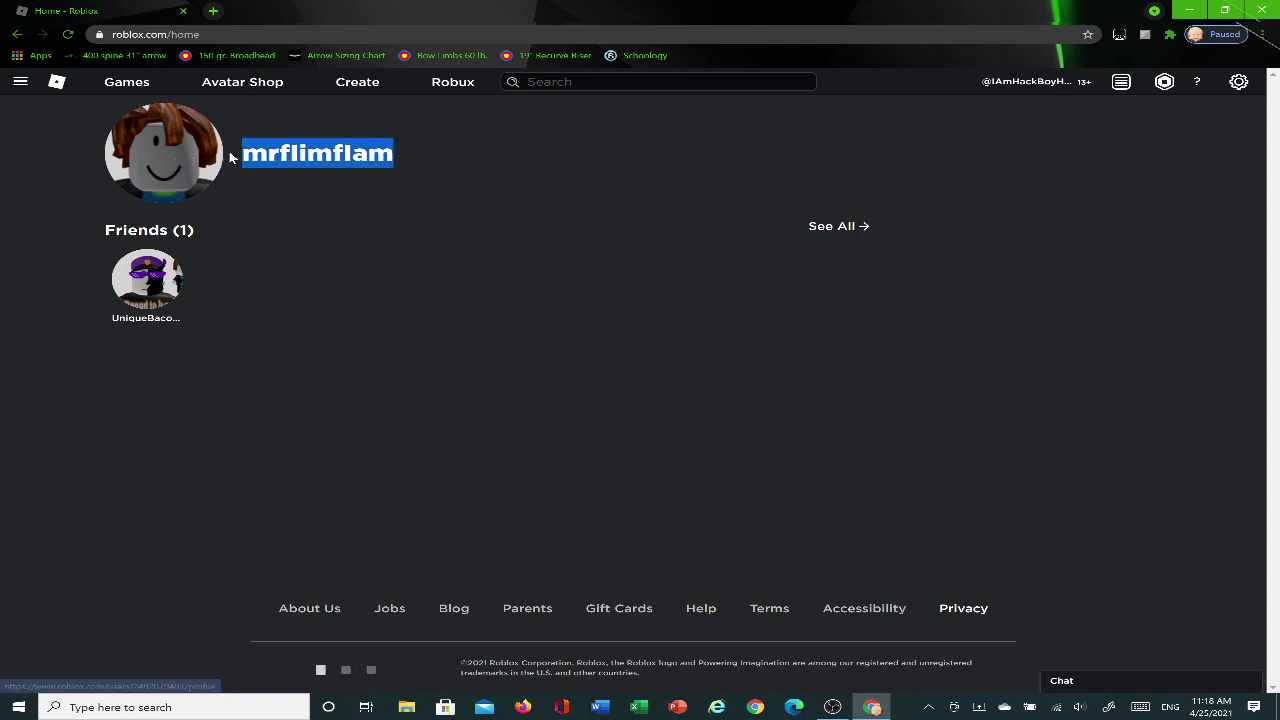
click(603, 117)
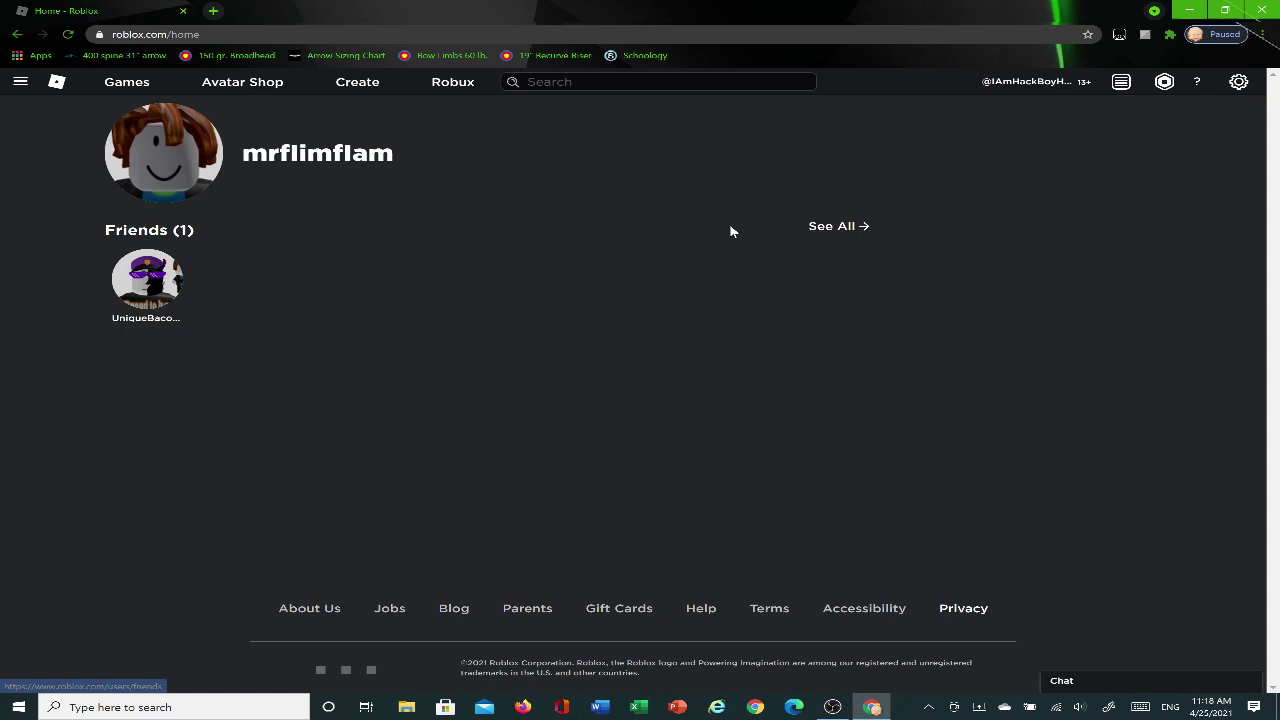
mouse_move(1196, 88)
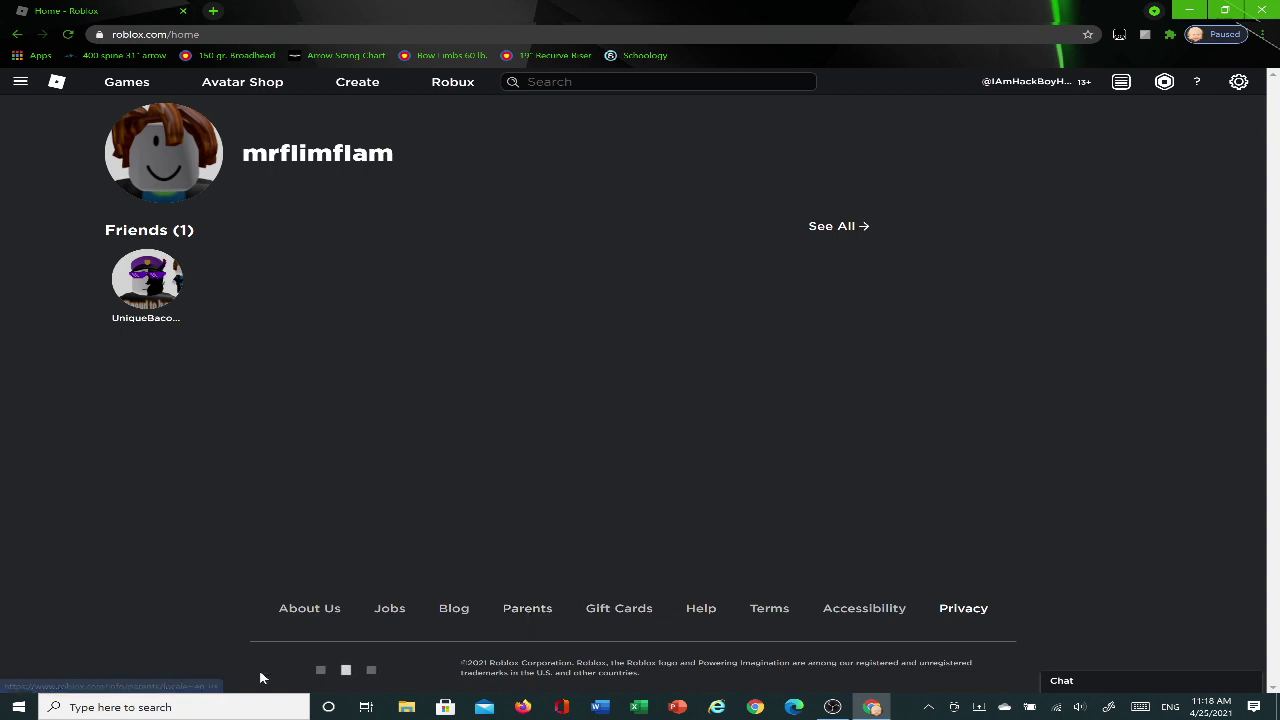
drag(338, 608, 343, 533)
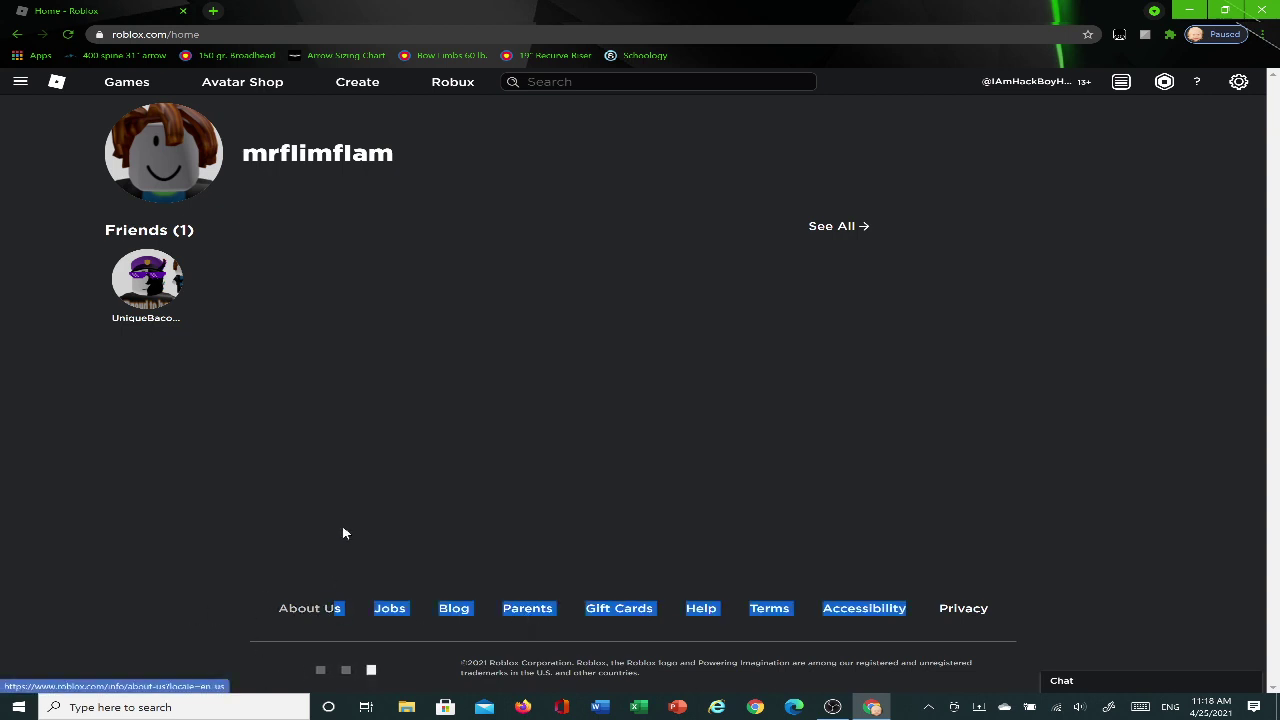
click(343, 533)
drag(223, 597, 309, 600)
click(715, 518)
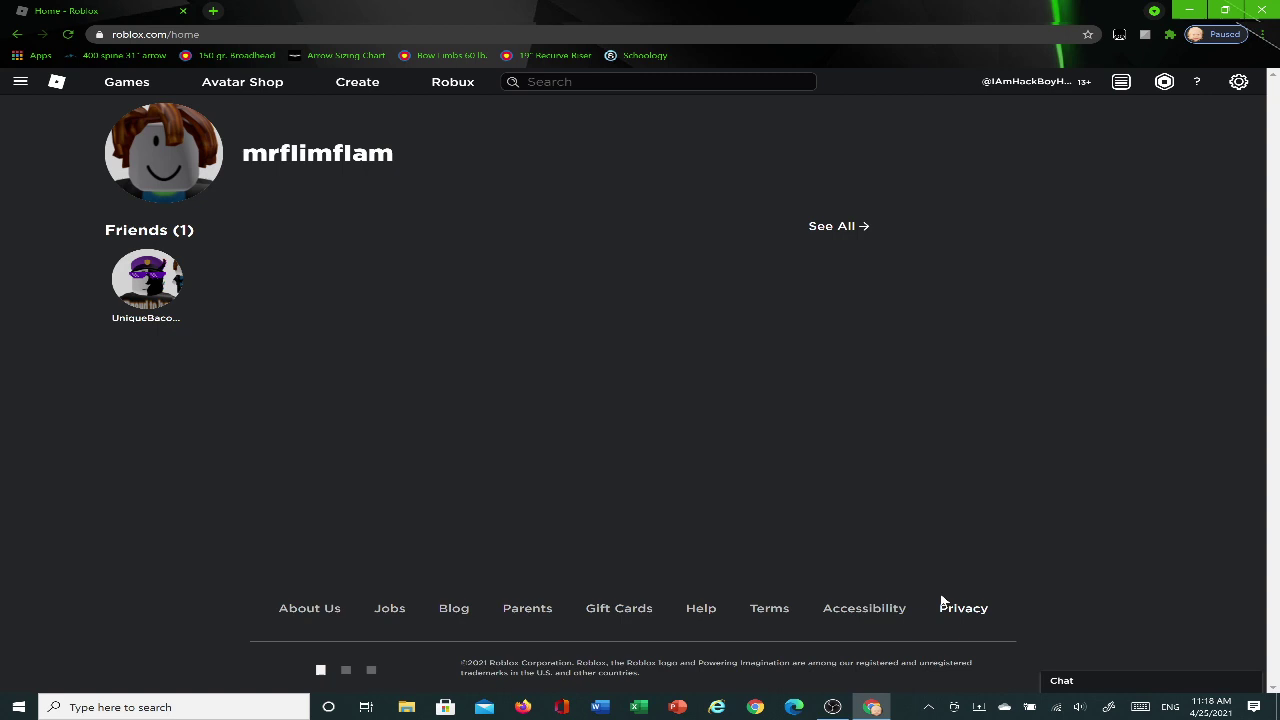
drag(942, 601, 822, 608)
click(814, 614)
drag(323, 171, 222, 160)
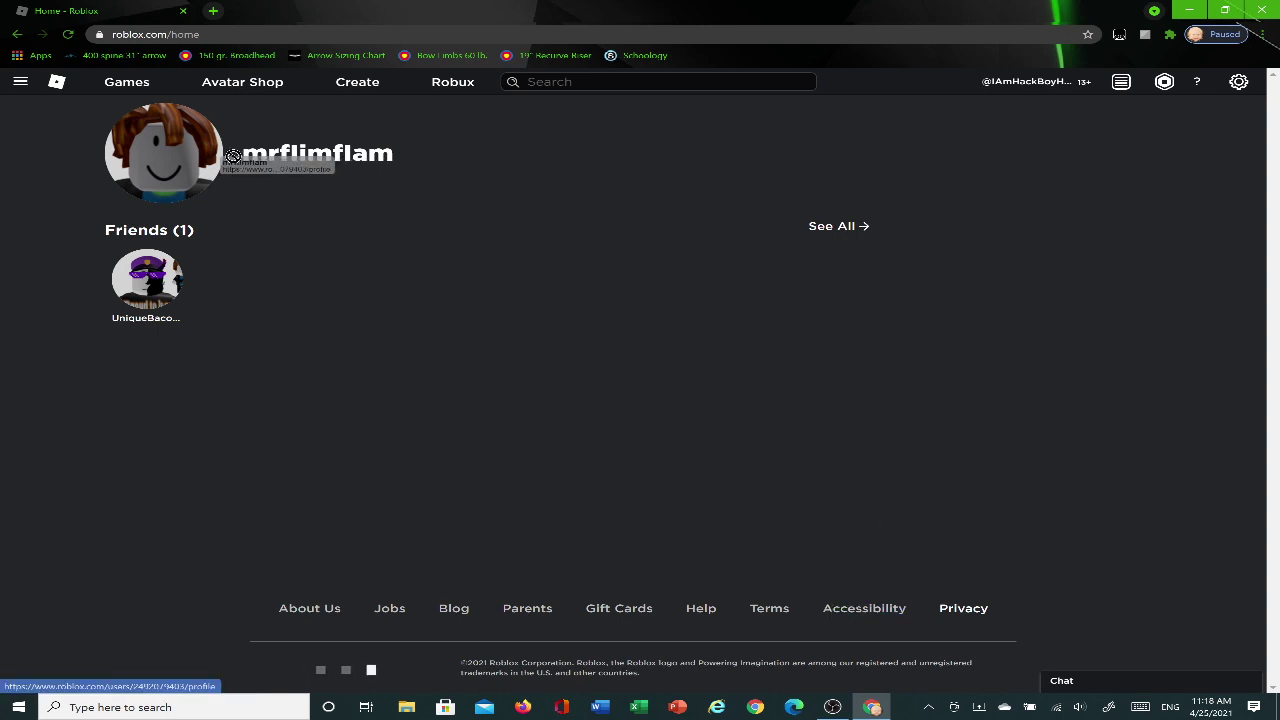
drag(474, 149, 240, 155)
click(488, 158)
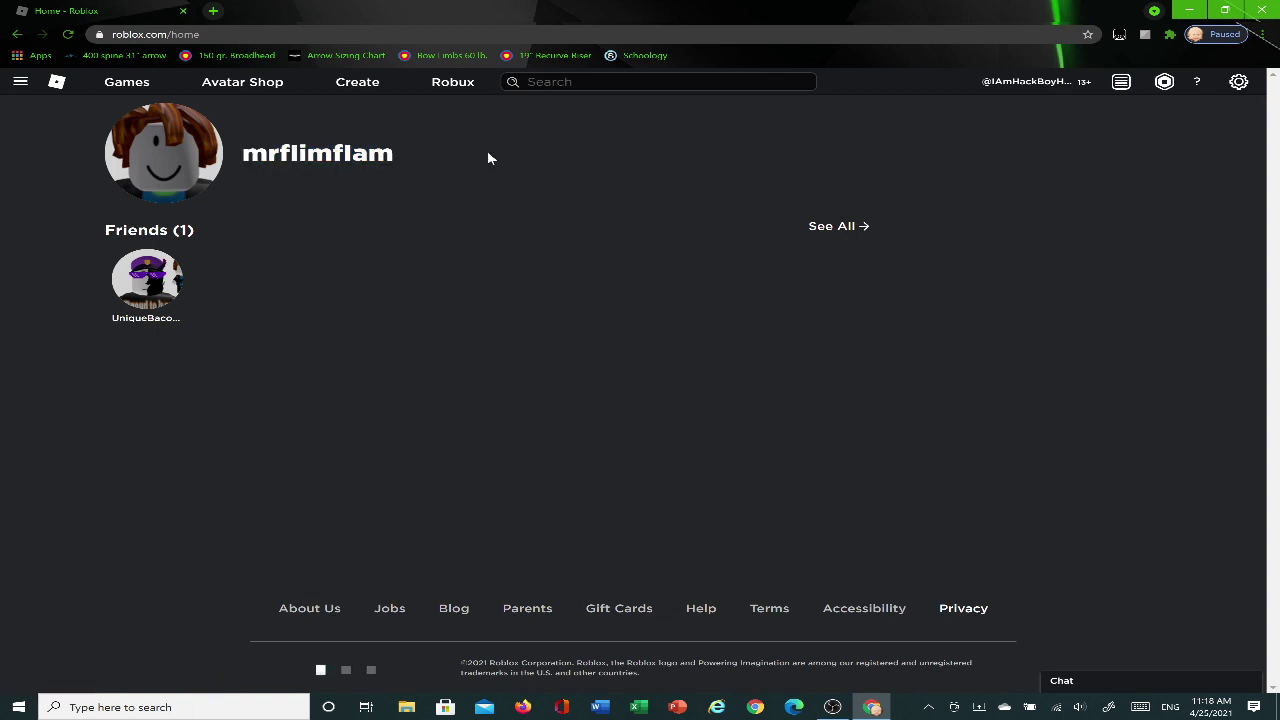